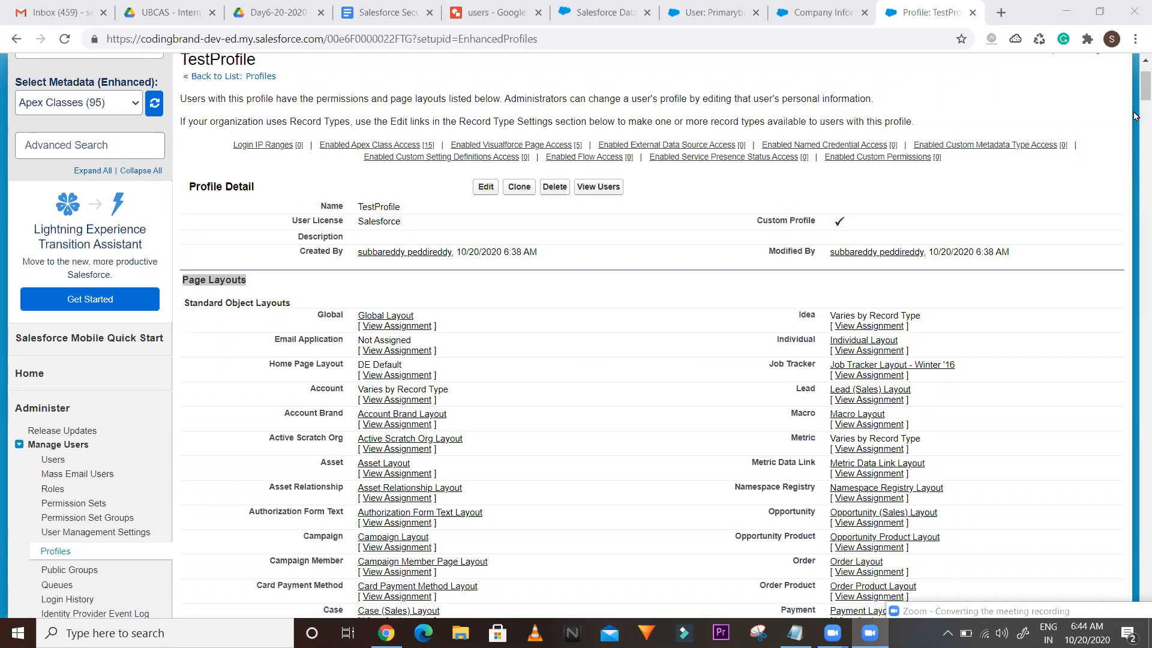
Find the Shop object among the profile's custom object layouts and view its page layout assignments
scroll(1134, 115, "down", 2)
scroll(1133, 116, "down", 4)
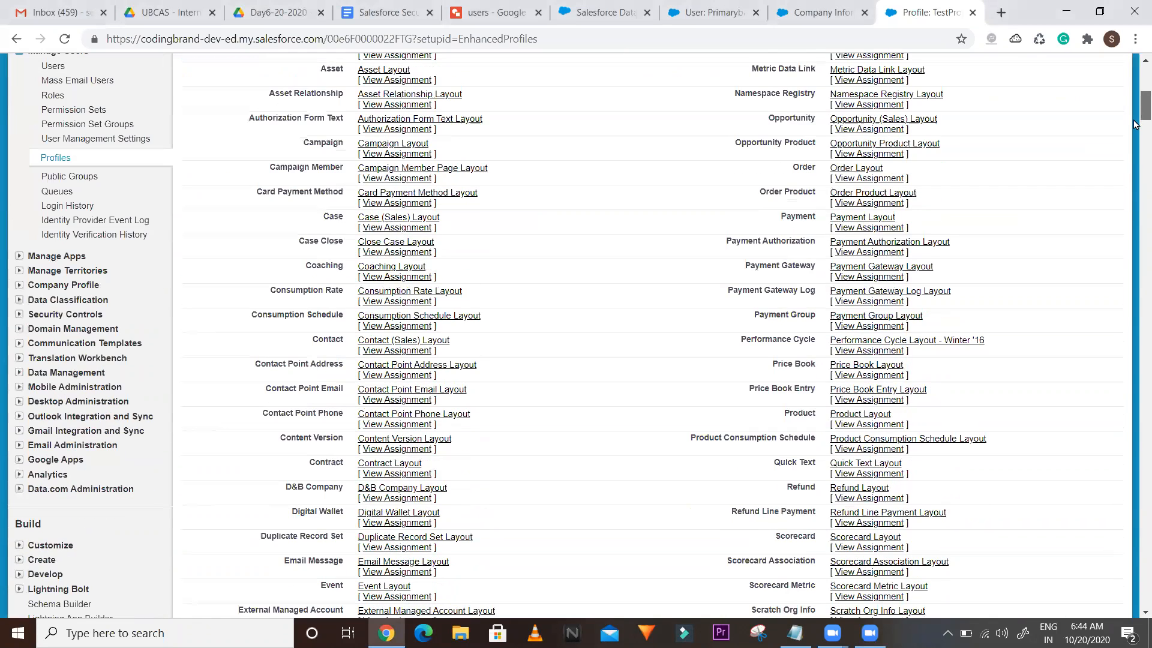
scroll(1134, 142, "down", 7)
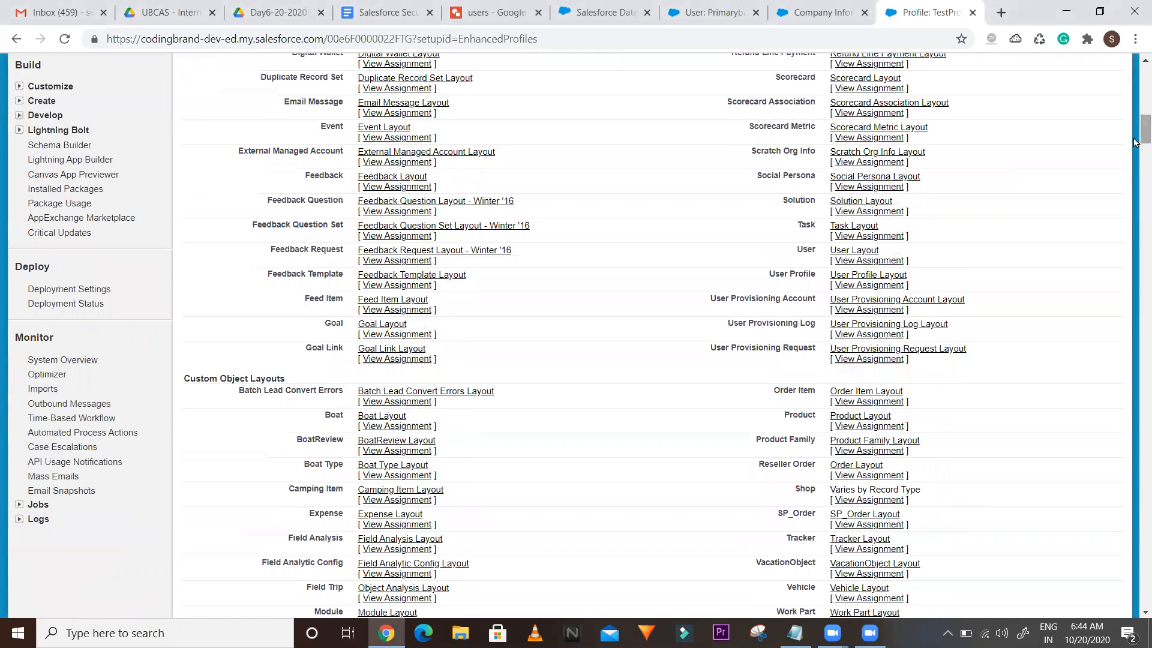
key("ctrl+f")
type("shop")
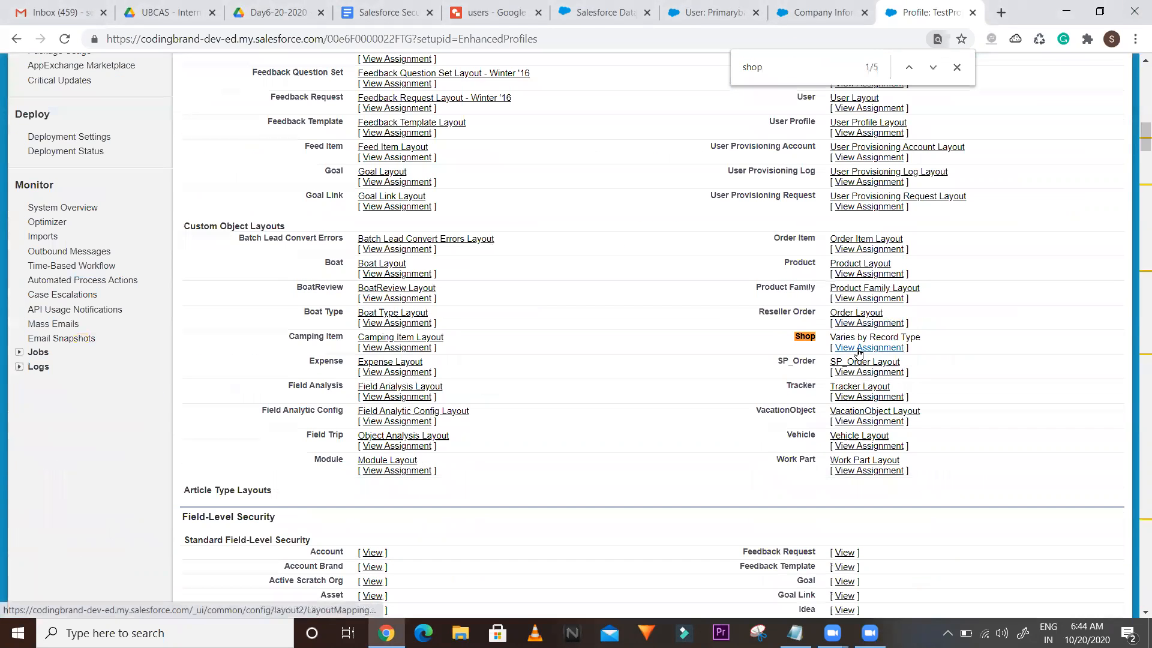
left_click(859, 351)
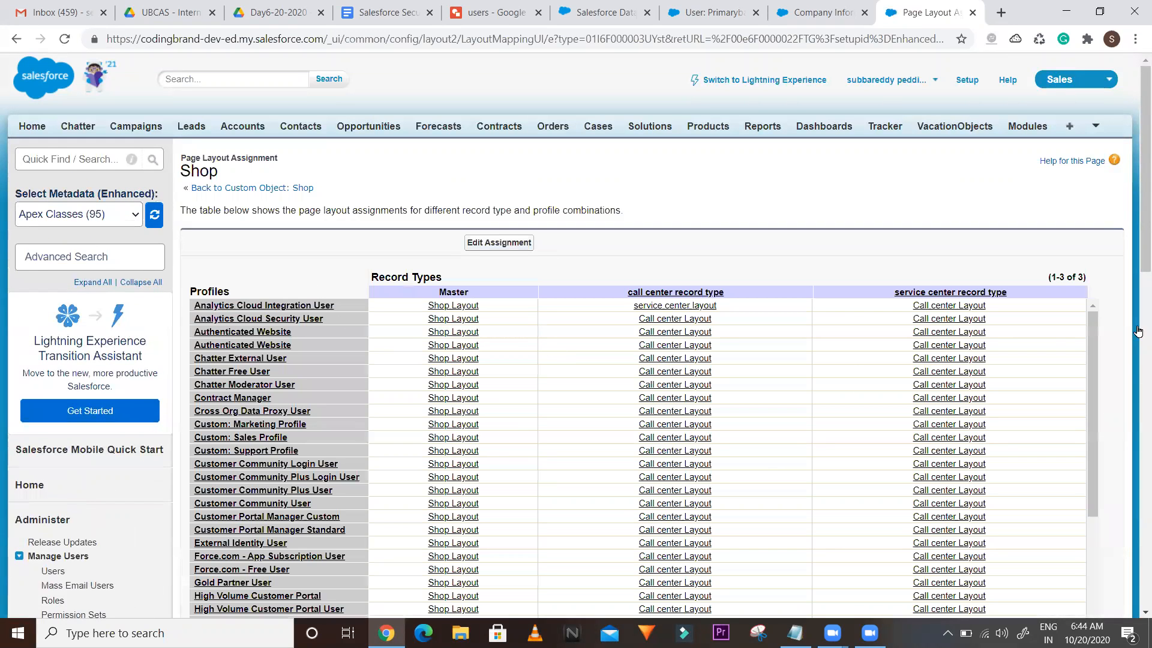
mouse_move(1135, 255)
left_mouse_down()
mouse_move(1136, 324)
mouse_move(1135, 269)
left_mouse_up()
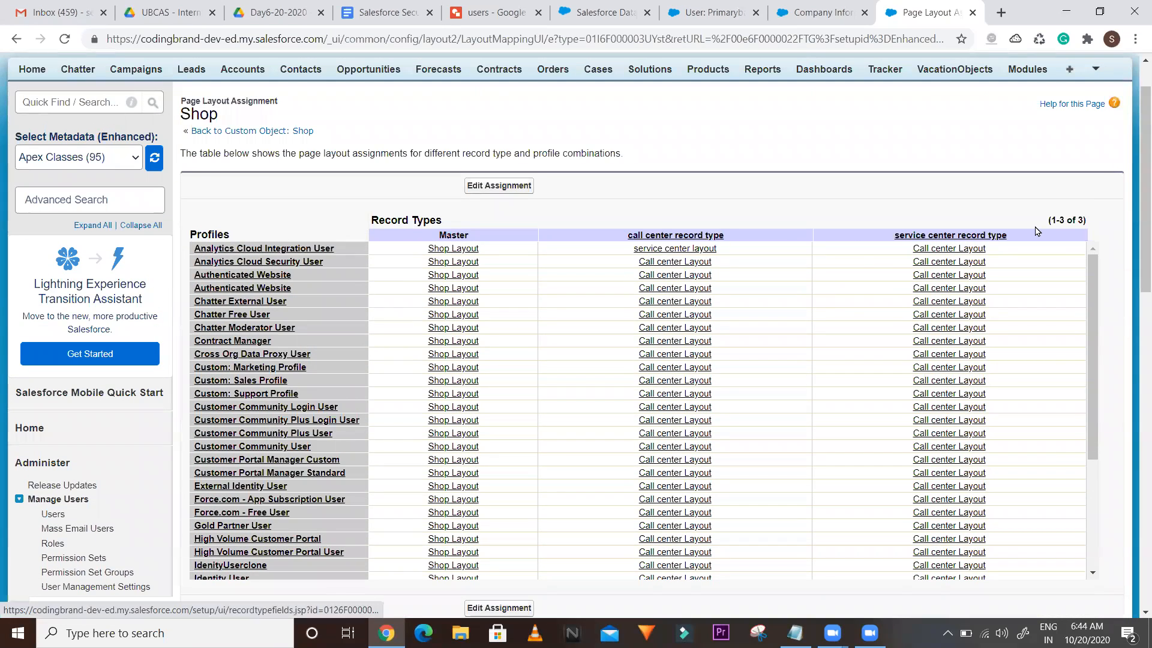
Return to TestProfile and view the custom field-level security for the Shop object
left_click(16, 41)
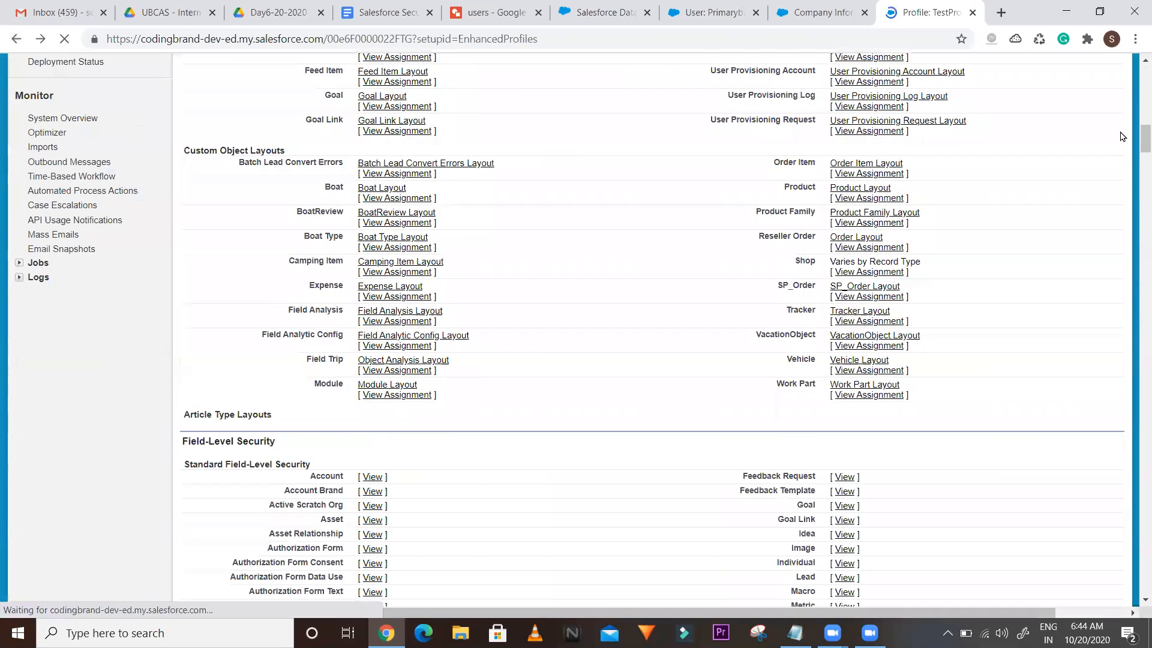
left_click_drag(1136, 133, 1135, 173)
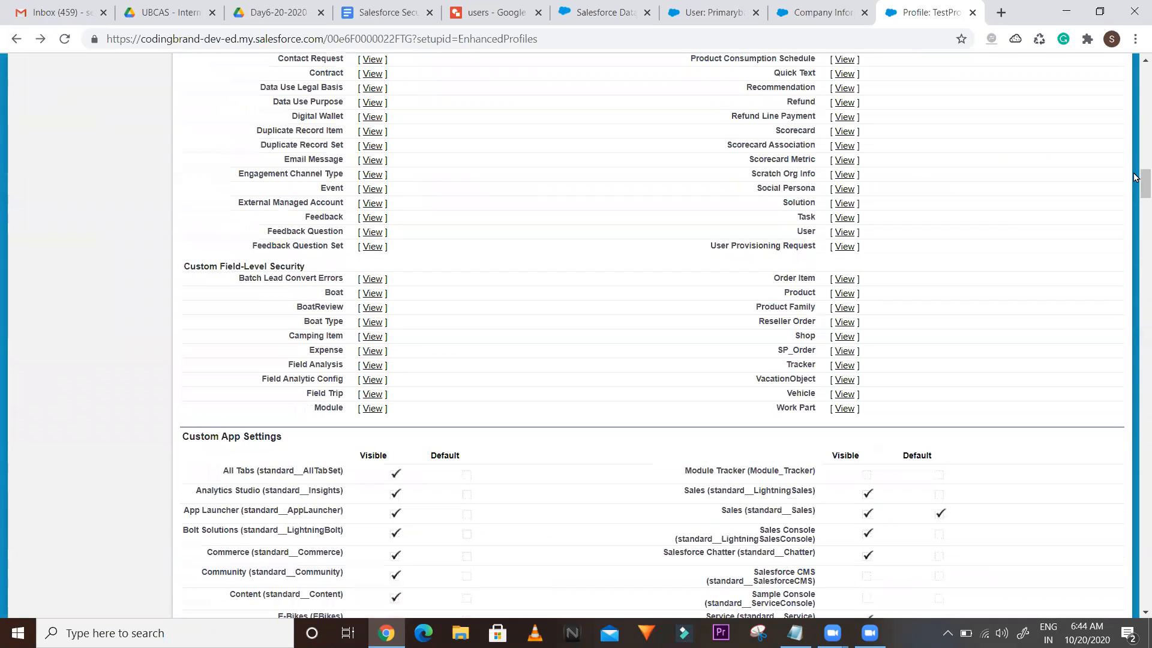
left_click(842, 337)
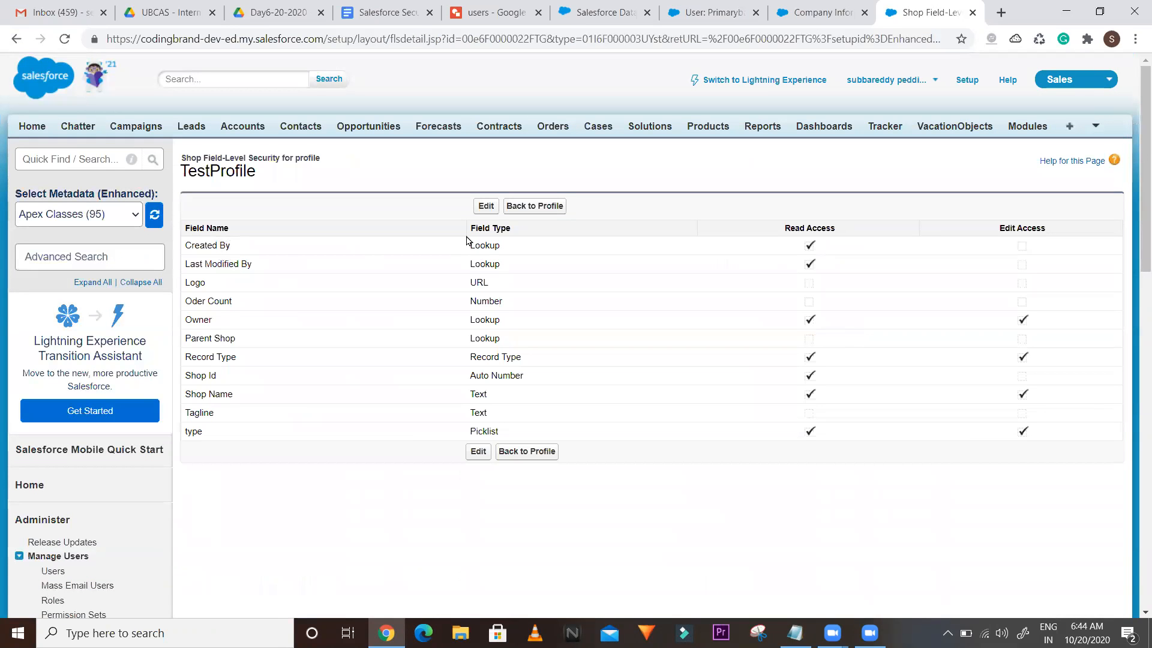
left_click(477, 206)
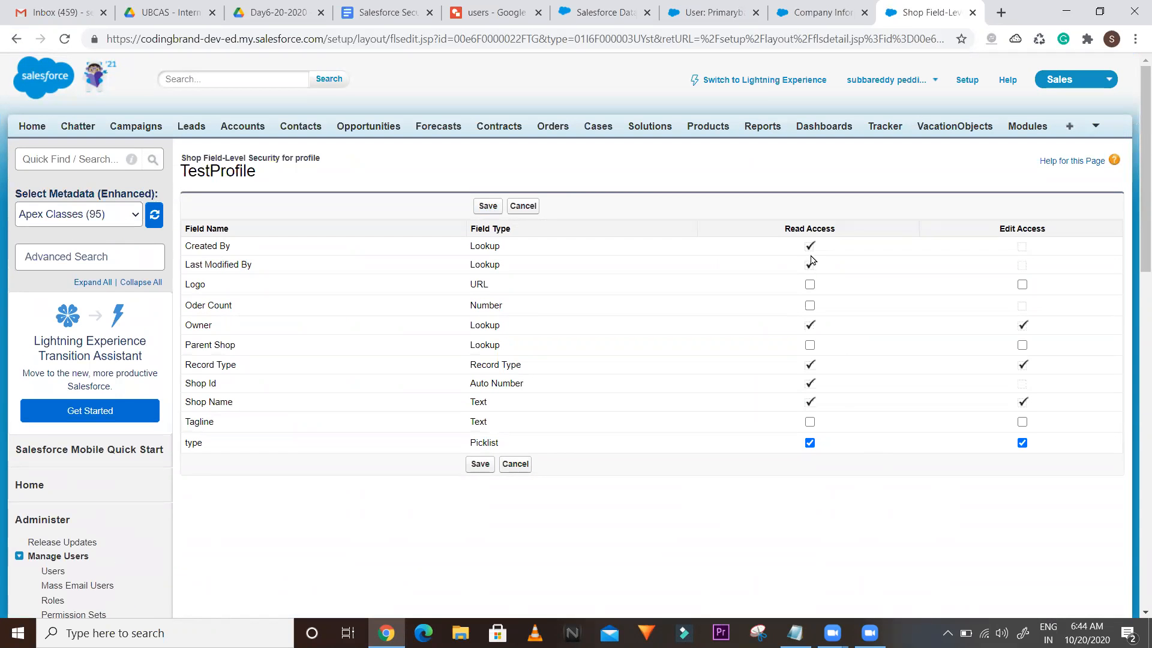
left_click(810, 285)
left_click_drag(784, 228, 840, 230)
left_click_drag(997, 227, 1055, 237)
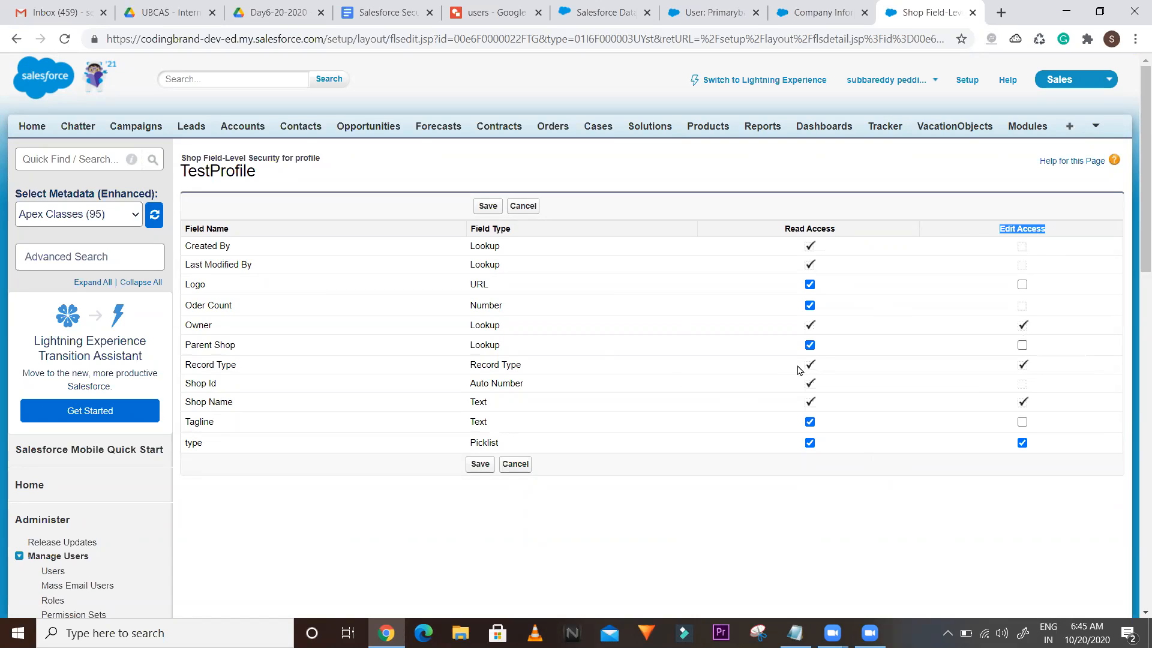
left_click(889, 220)
left_click(809, 284)
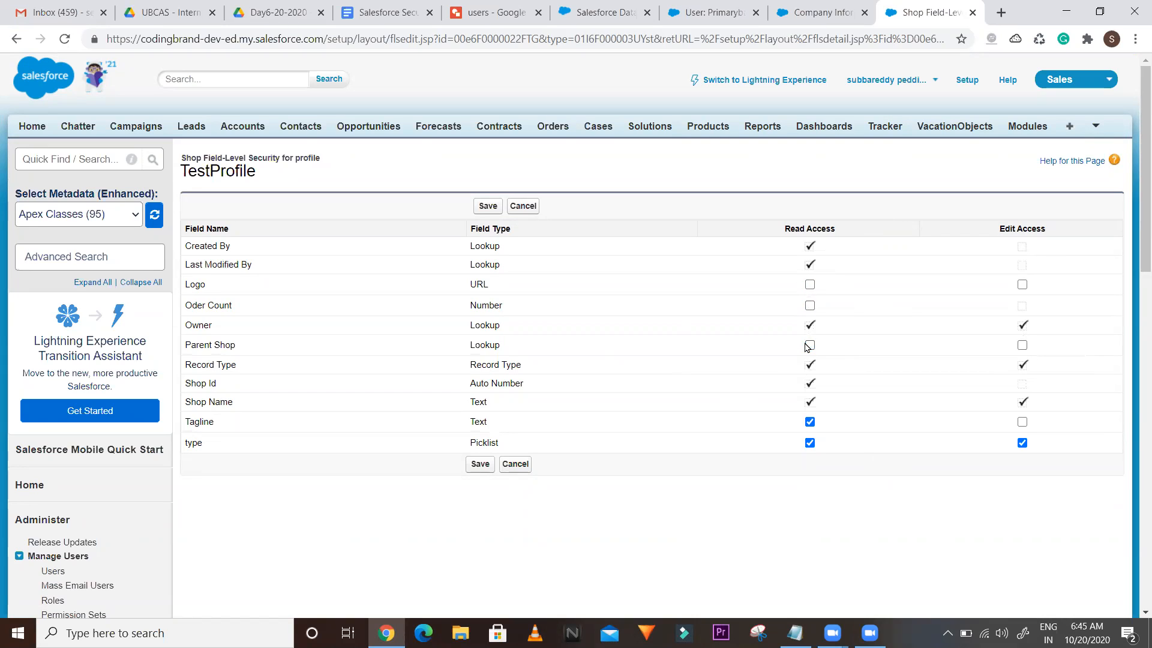
right_click(810, 424)
left_click(809, 422)
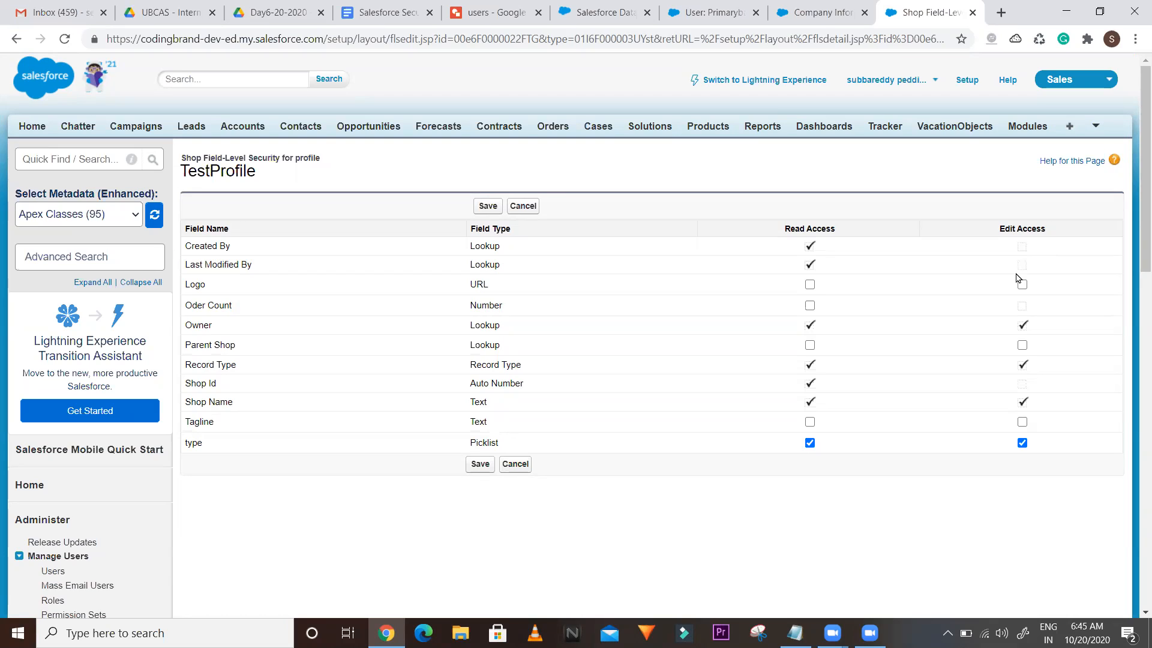
left_click(523, 206)
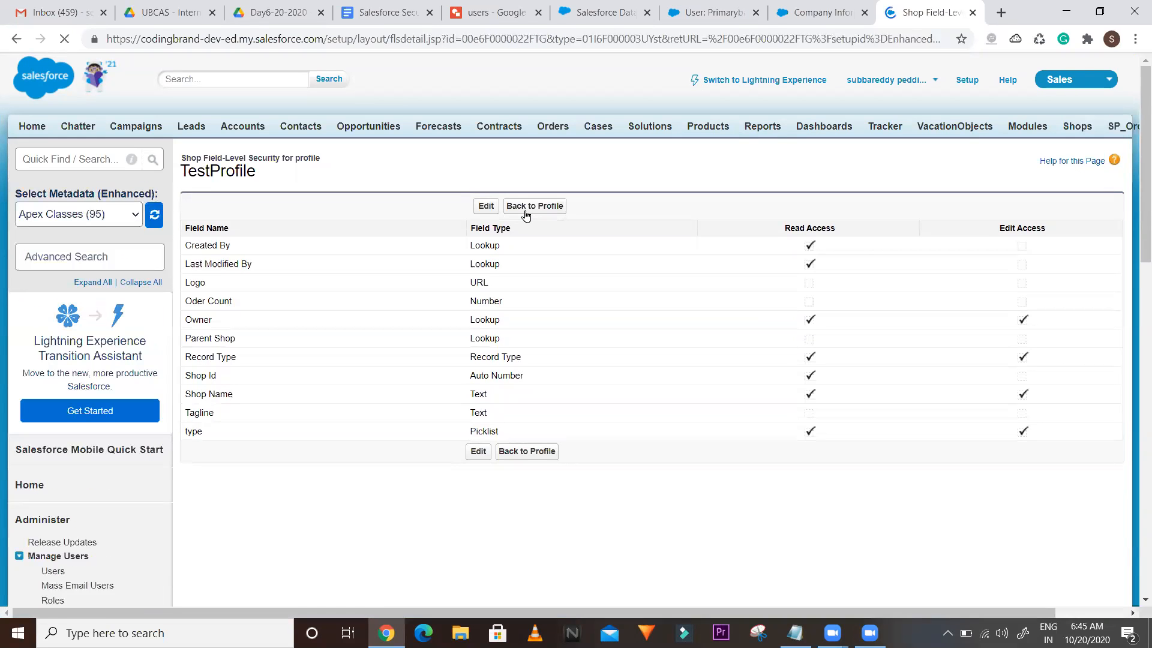
Return to TestProfile and review its Custom App Settings, Custom Tab Settings and Record Type Settings sections
left_click(16, 40)
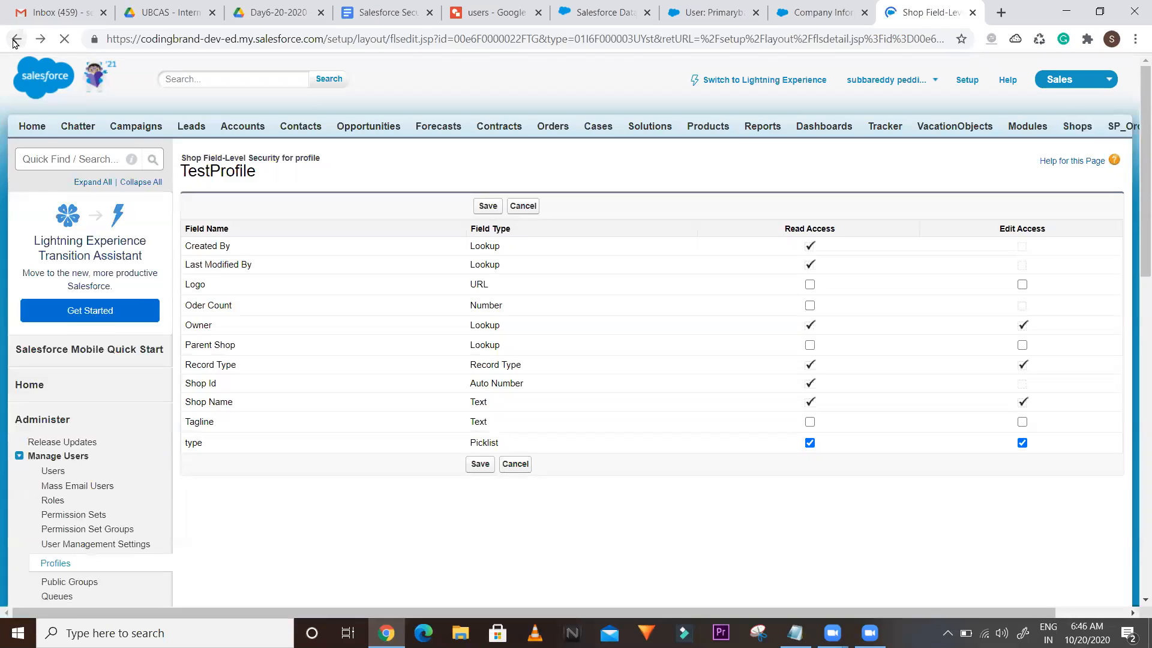
left_click(16, 43)
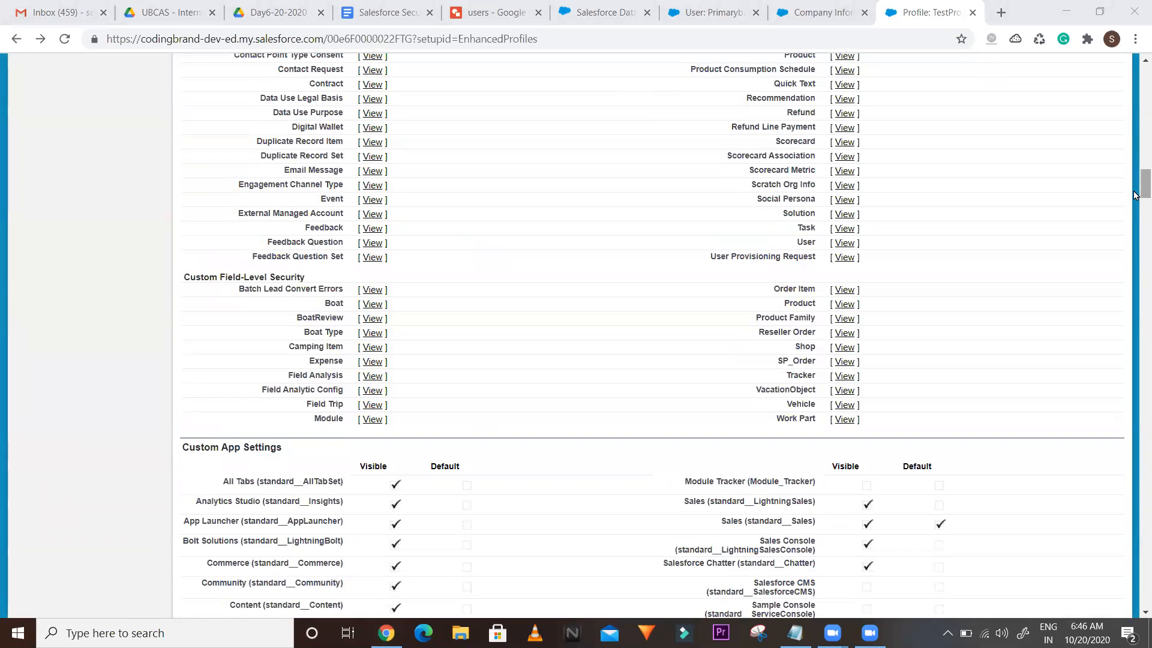
scroll(1135, 213, "up", 1)
scroll(1135, 213, "down", 5)
scroll(1135, 213, "down", 2)
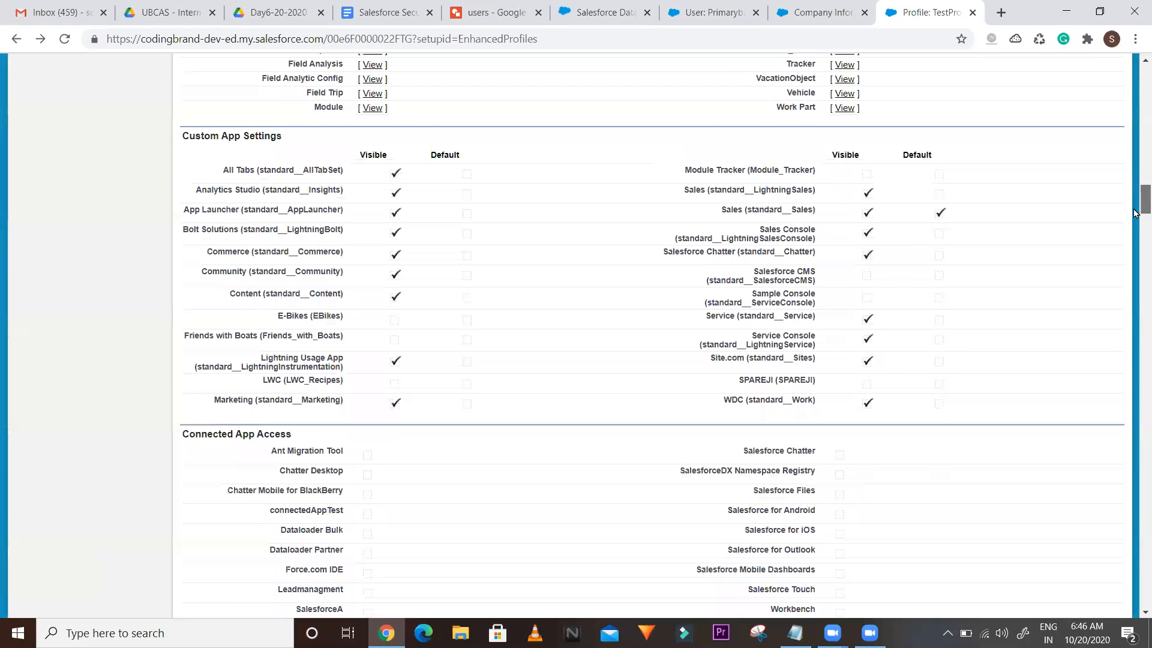
scroll(1135, 213, "up", 2)
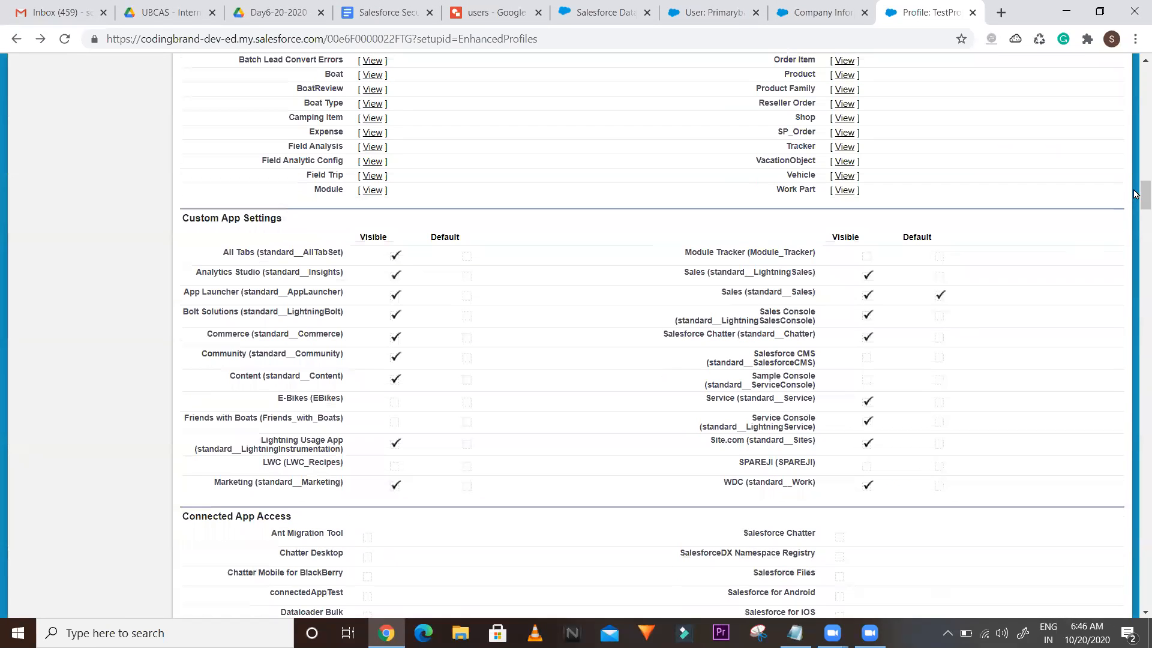
scroll(1135, 225, "down", 7)
scroll(1135, 234, "down", 20)
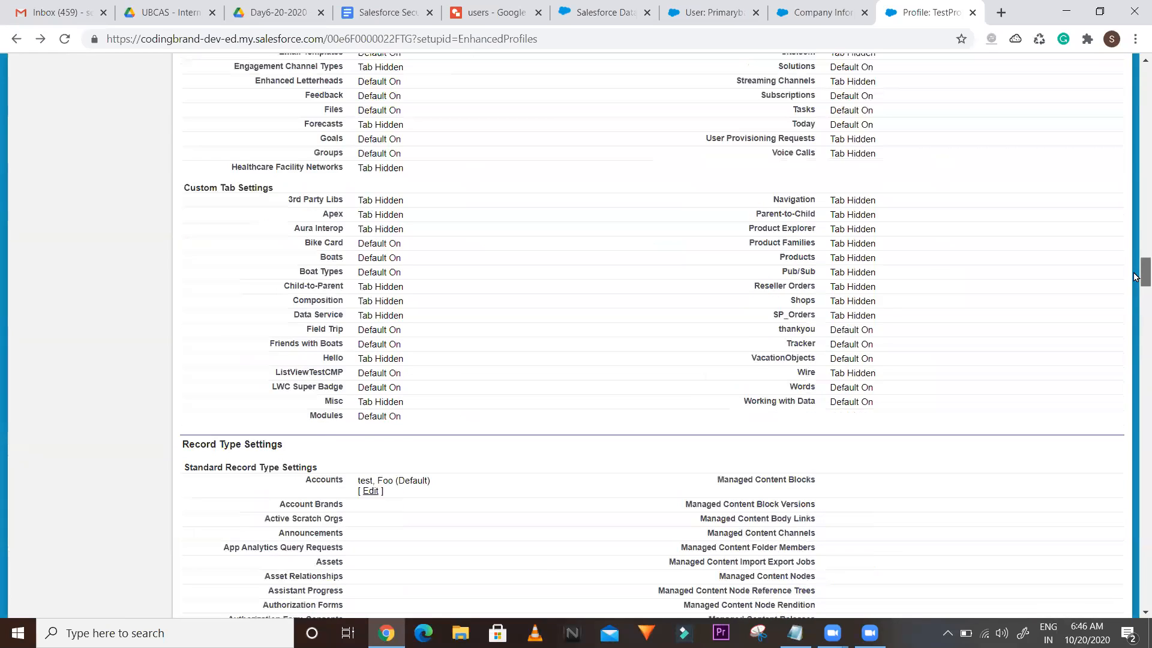
scroll(1136, 254, "up", 9)
Edit TestProfile and remove visibility of every visible custom app from All Tabs through Marketing
left_click_drag(1135, 256, 1132, 66)
left_click(479, 299)
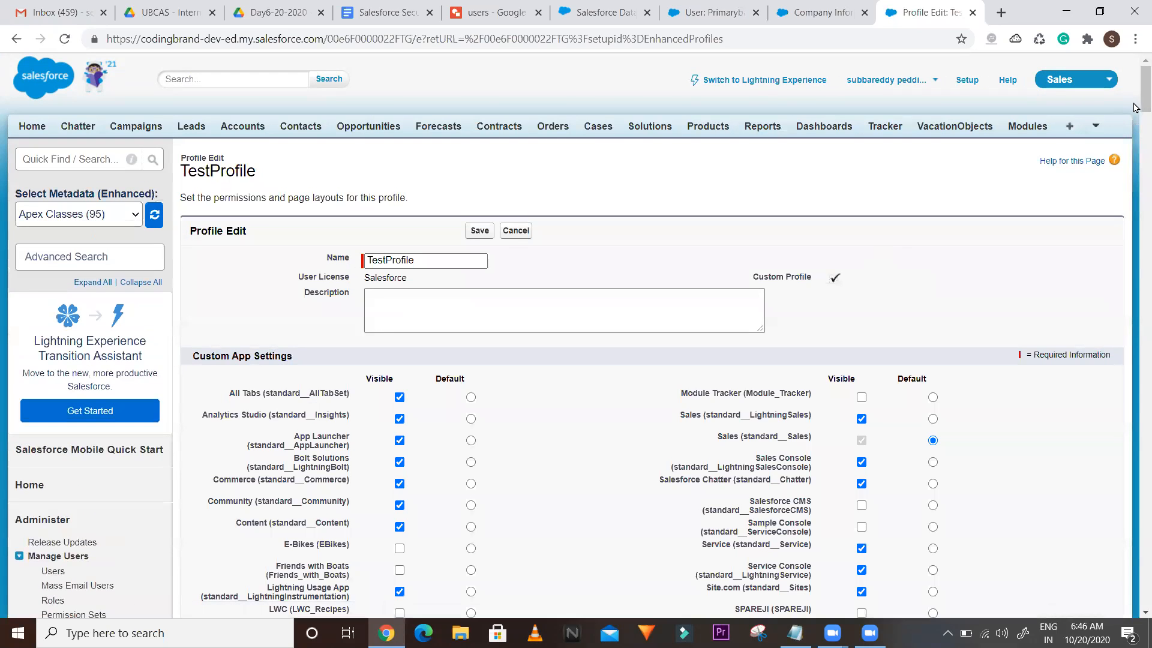
scroll(1133, 104, "down", 2)
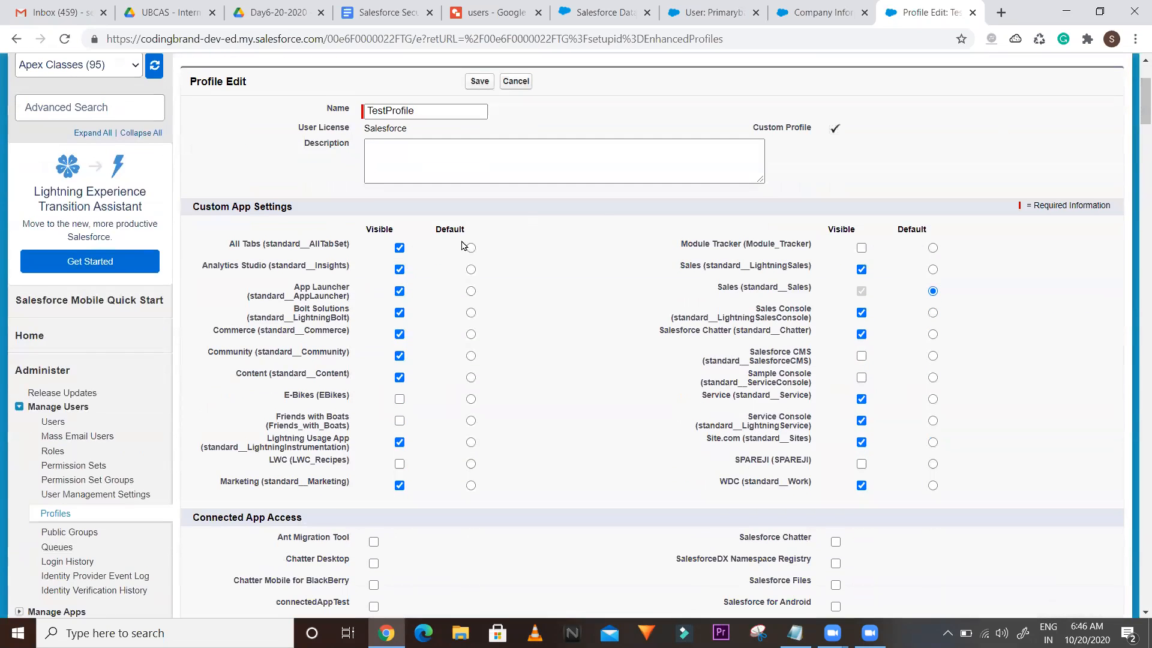
left_click(399, 248)
left_click(400, 291)
left_click(400, 313)
left_click(400, 335)
left_click(400, 357)
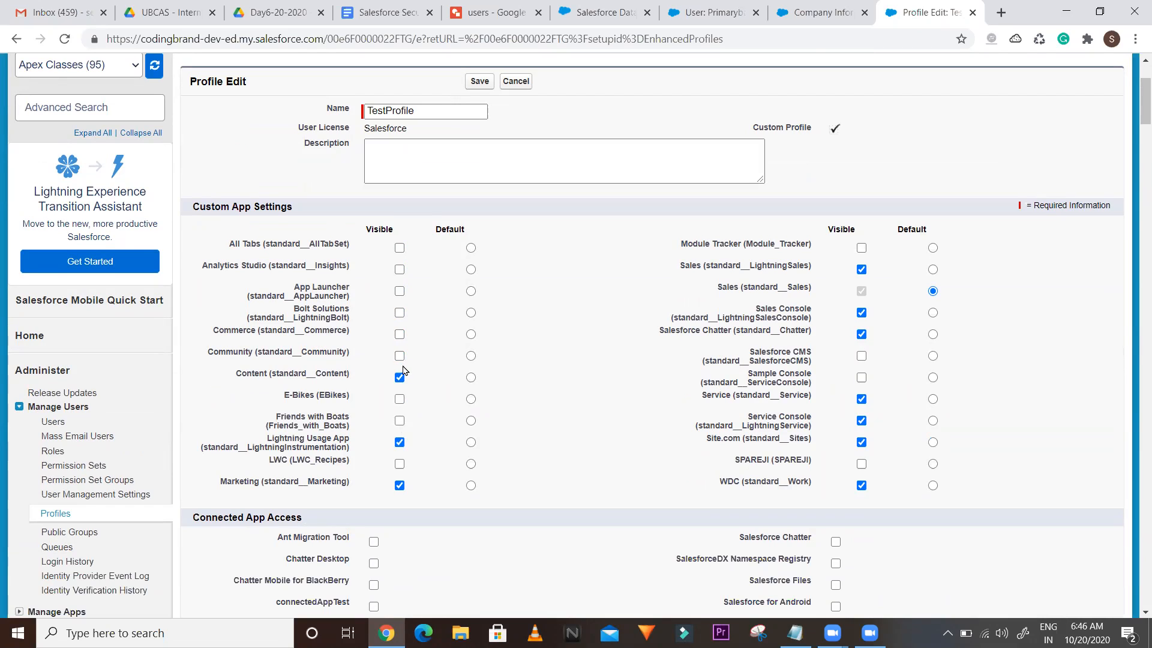
left_click(399, 443)
Remove visibility of the remaining custom apps from Sales through WDC, leaving only SPAREJI visible and set as the default app
left_click(861, 269)
left_click(862, 334)
left_click(862, 398)
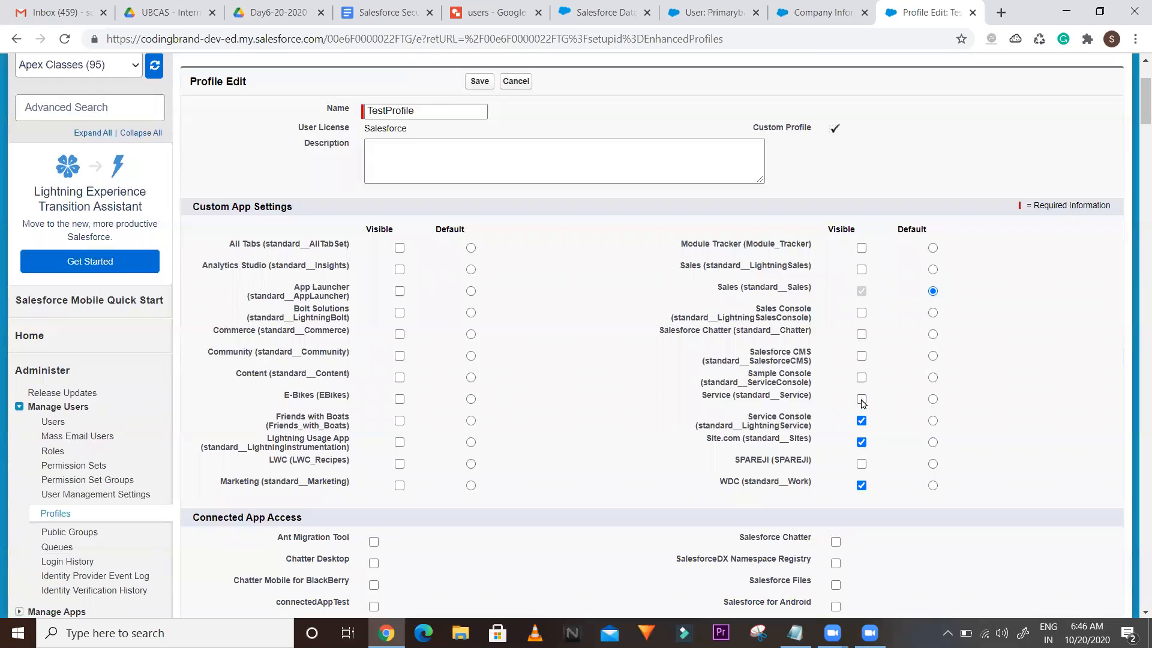
left_click(861, 442)
left_click(861, 464)
left_click(933, 464)
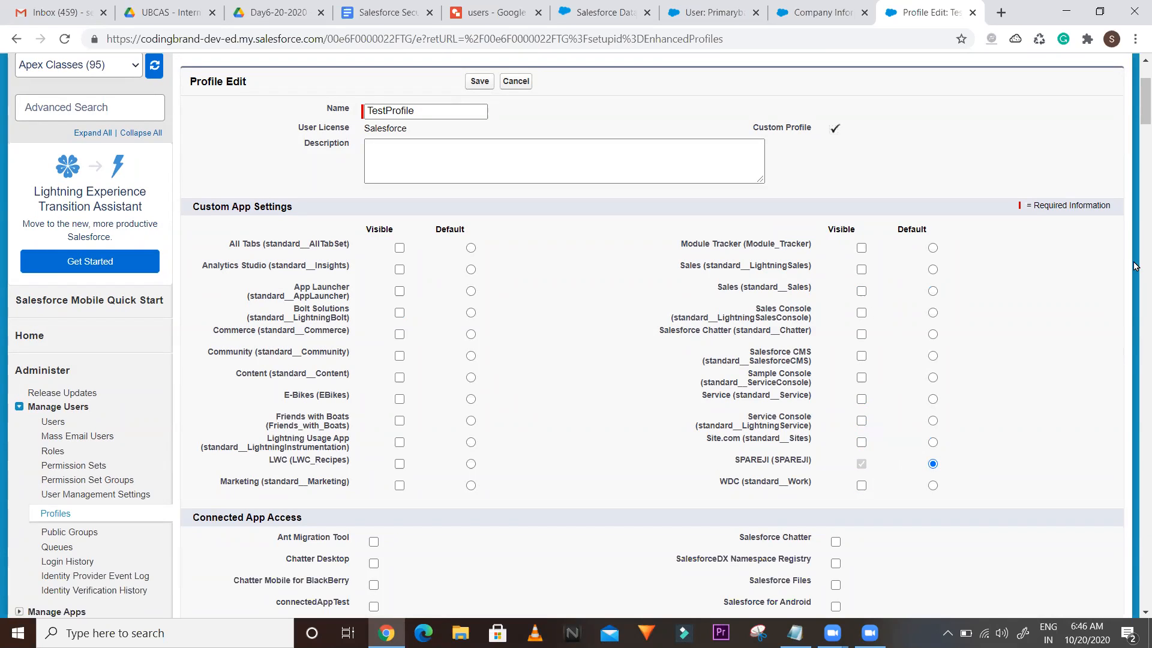
Examine the Connected App Access section of the profile
mouse_move(1135, 114)
left_mouse_down()
mouse_move(1136, 144)
mouse_move(1135, 130)
left_mouse_up()
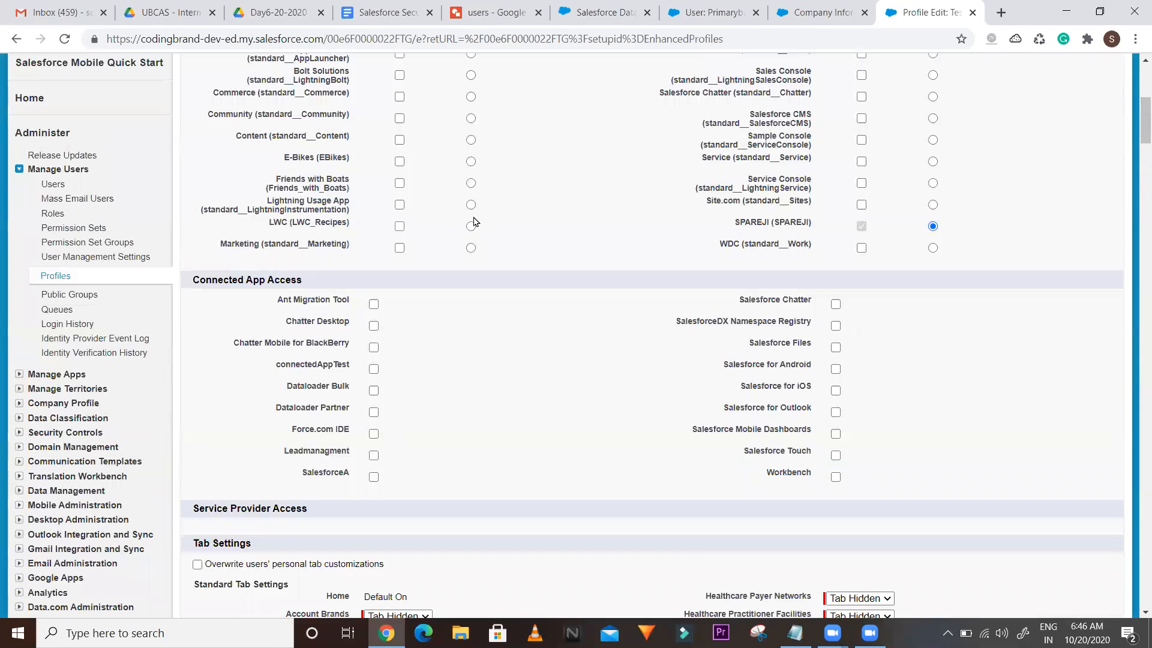
left_click_drag(307, 285, 192, 286)
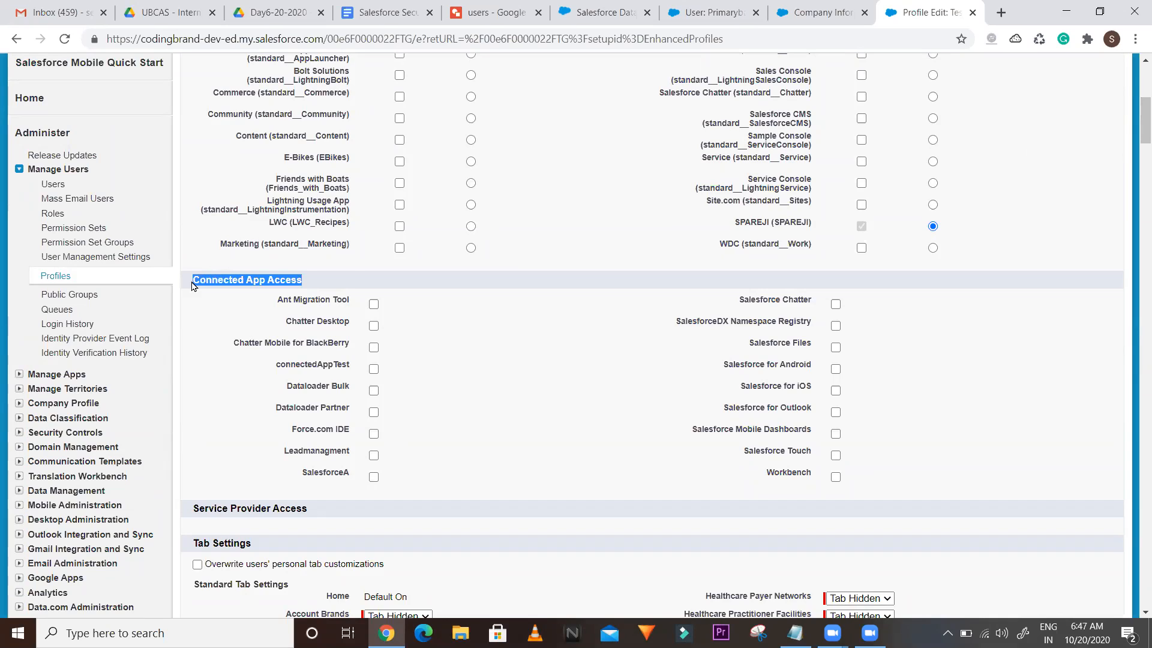
left_click(503, 334)
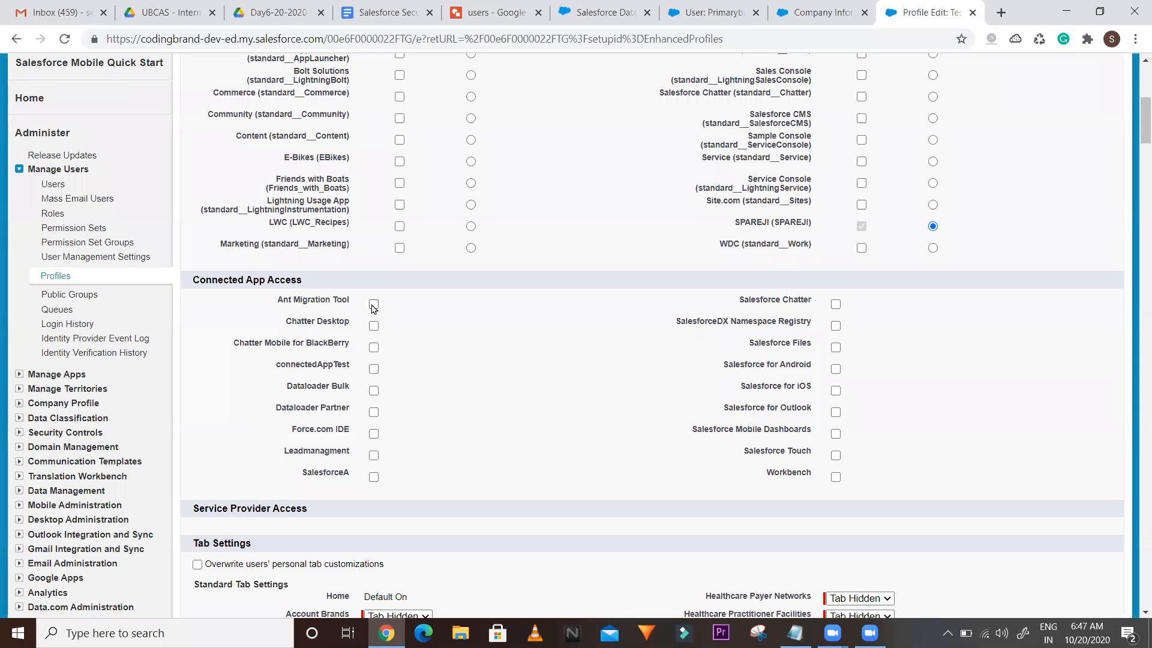
left_click_drag(307, 281, 193, 289)
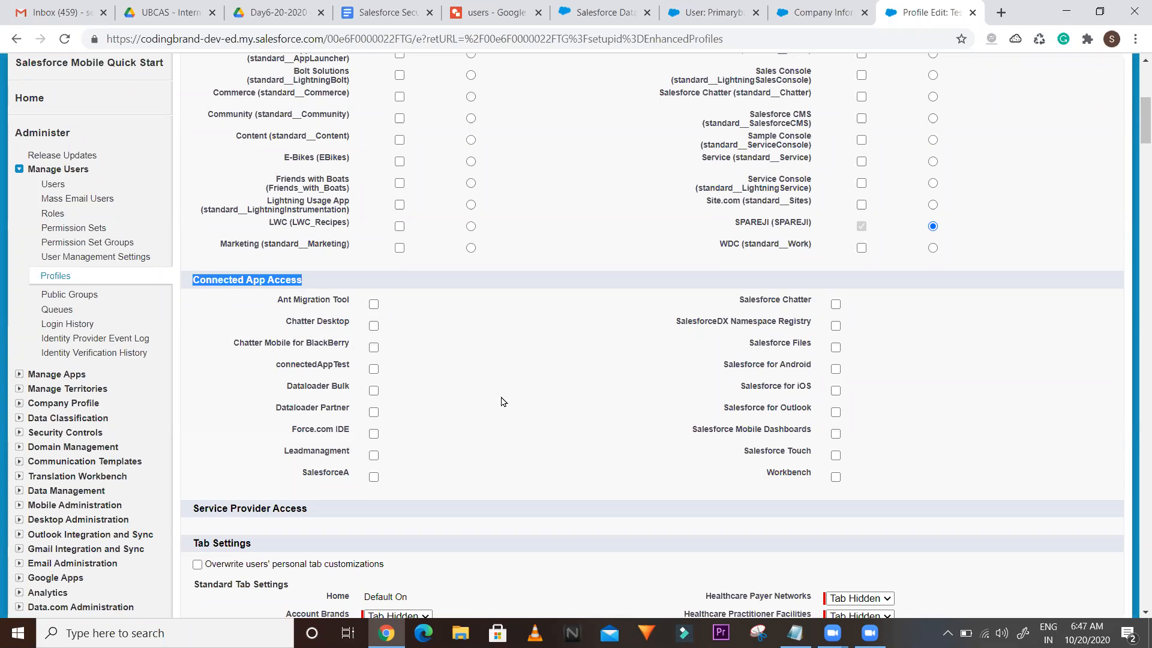
Set the Account Brands standard tab to Default Off in the profile's tab settings
left_click_drag(1136, 123, 1136, 154)
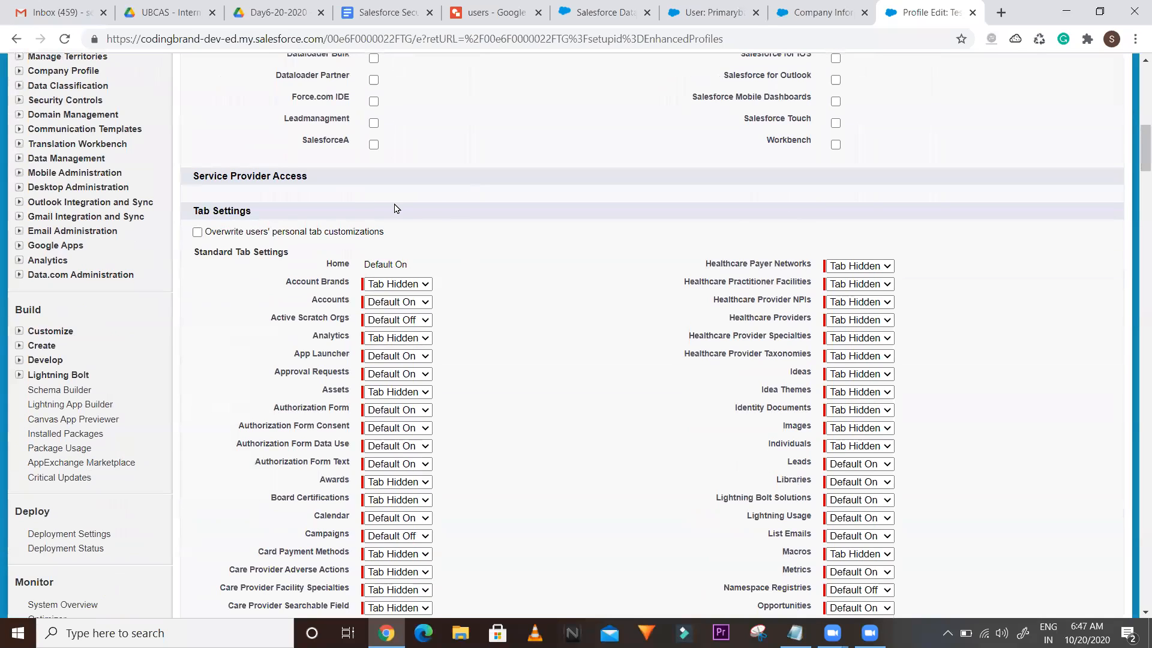
left_click(400, 285)
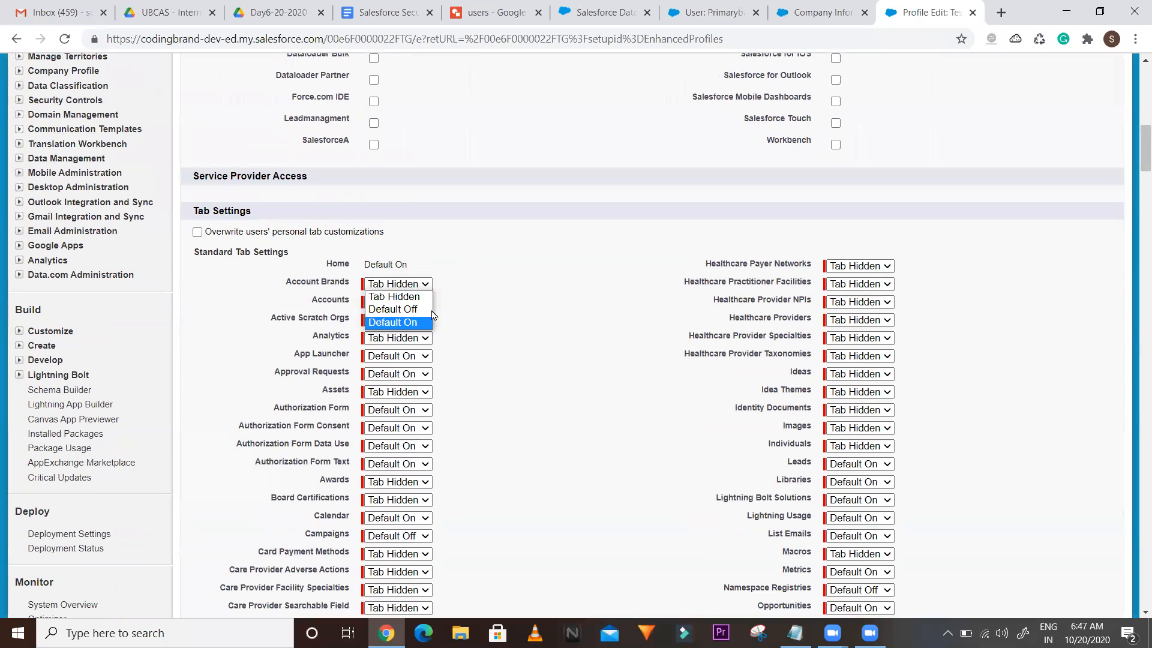
left_click(408, 297)
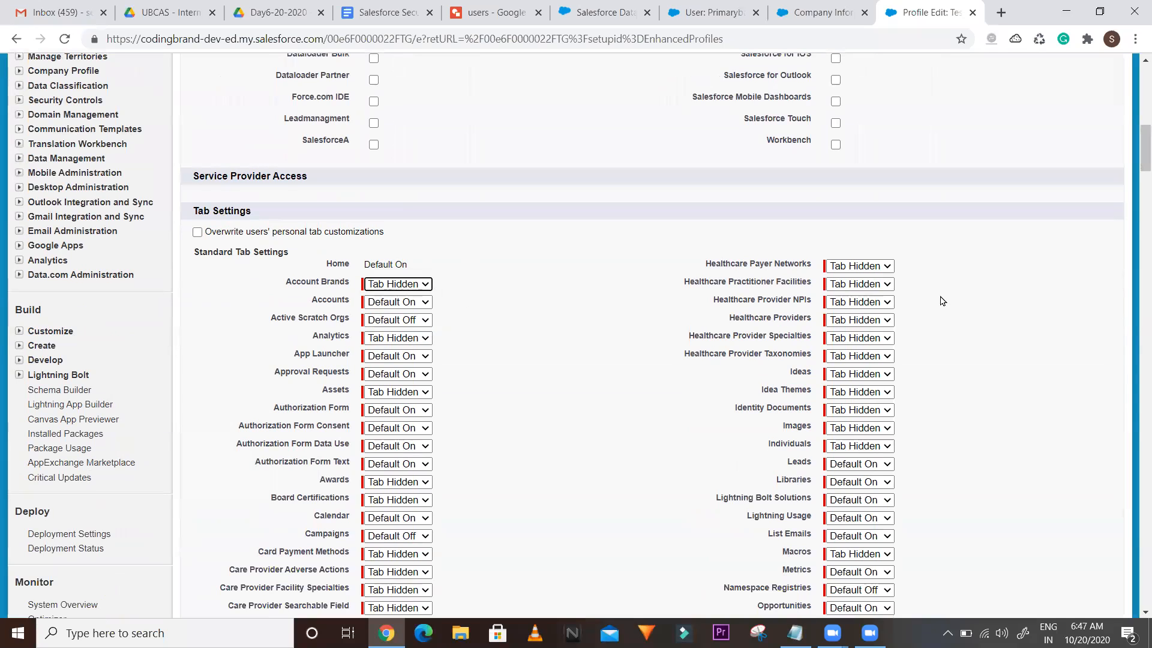
left_click(413, 289)
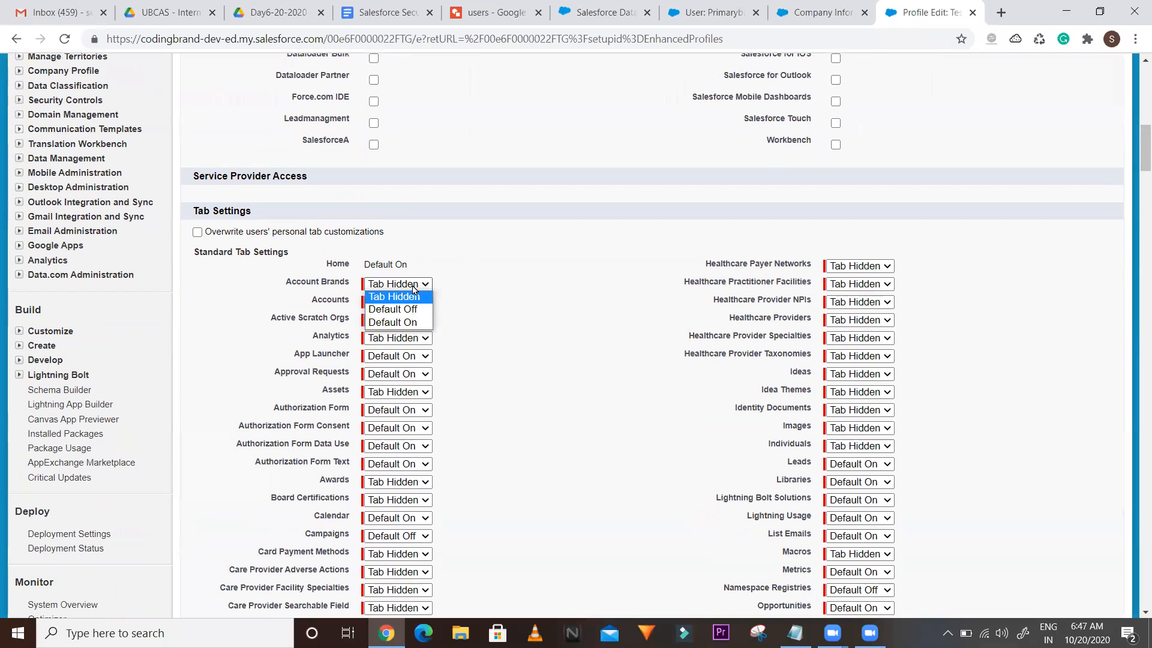
left_click(399, 309)
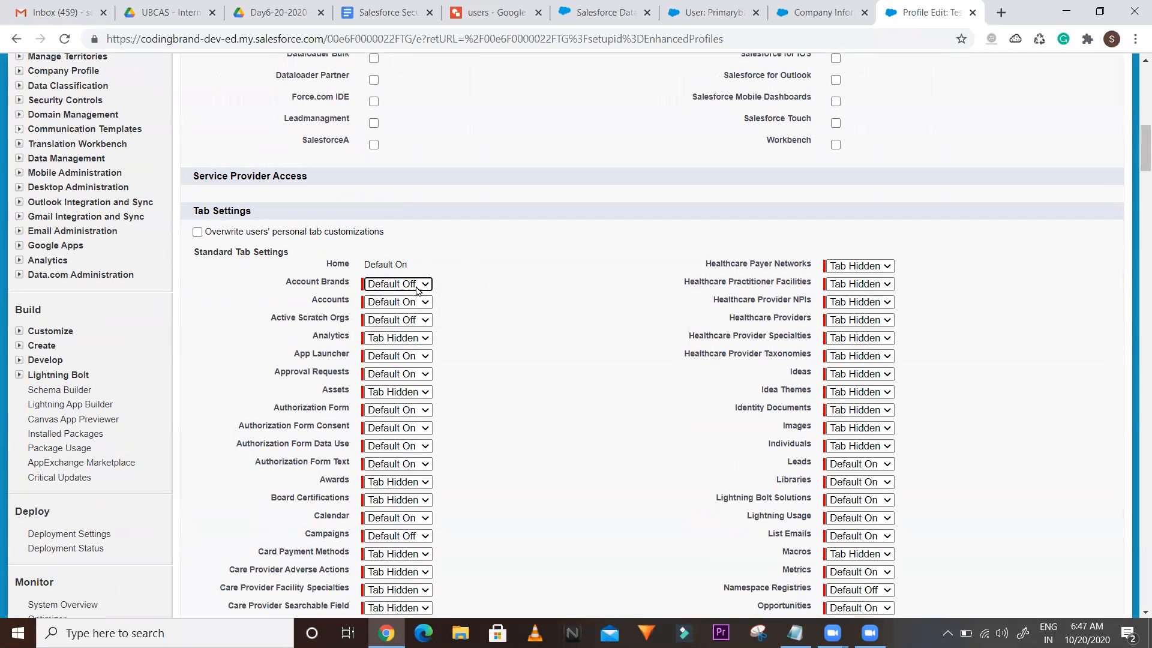
left_click(418, 287)
Set the Shops and SP_Orders custom tabs to Default On in the profile's tab settings
left_click_drag(1136, 149, 1135, 77)
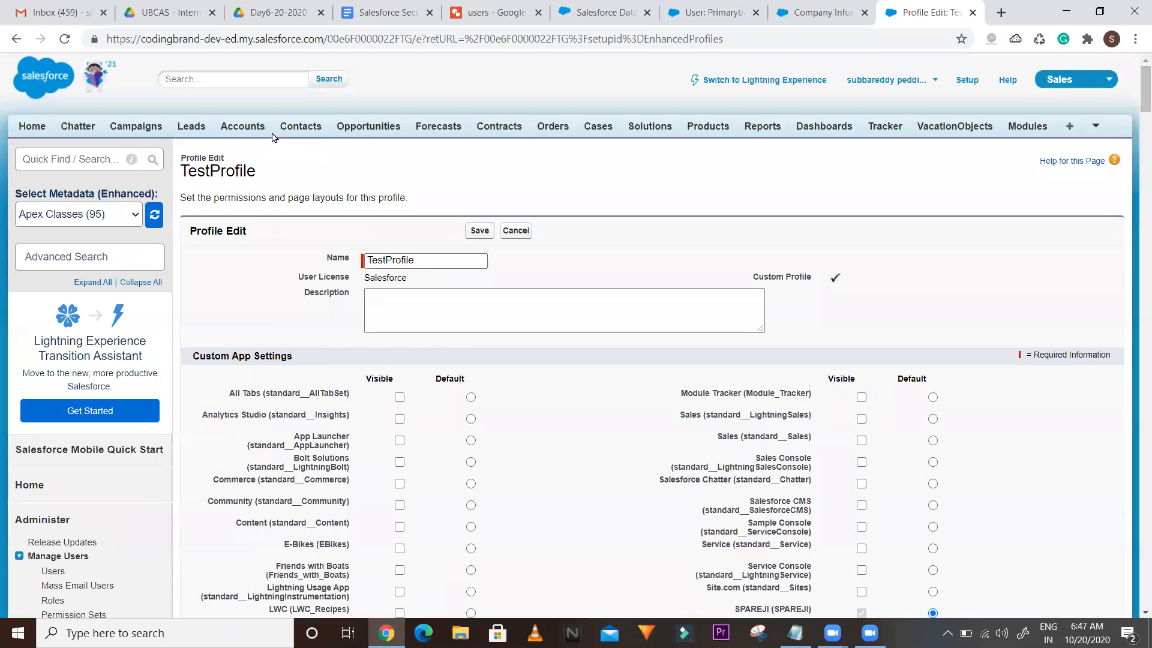
left_click_drag(1136, 93, 1135, 264)
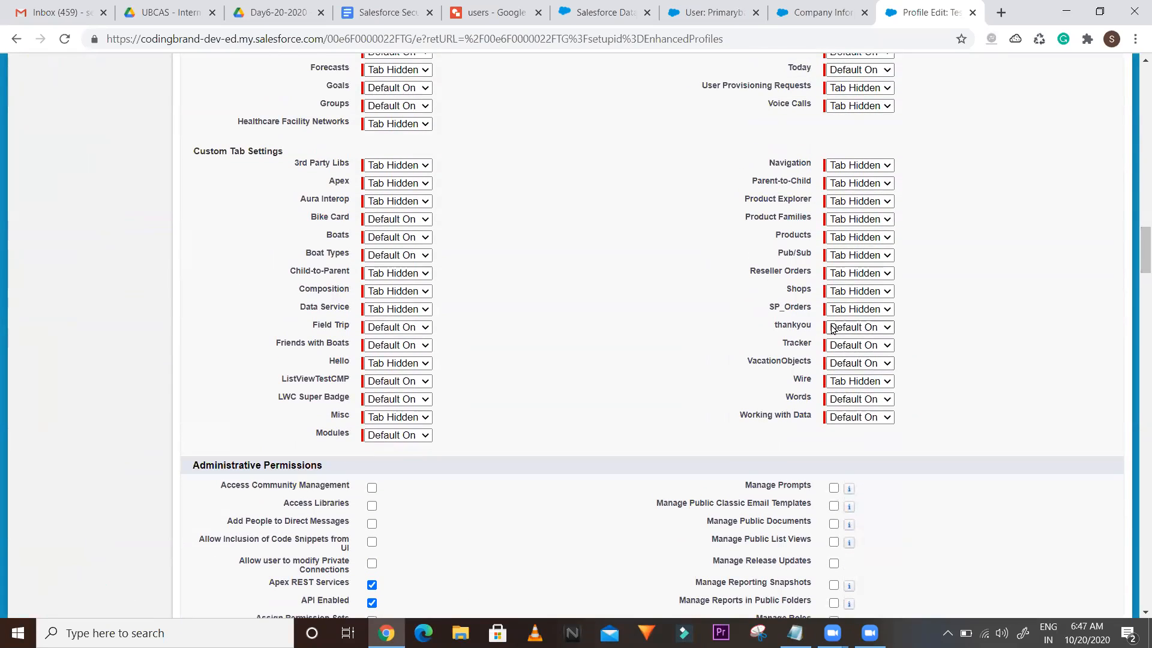
left_click(854, 293)
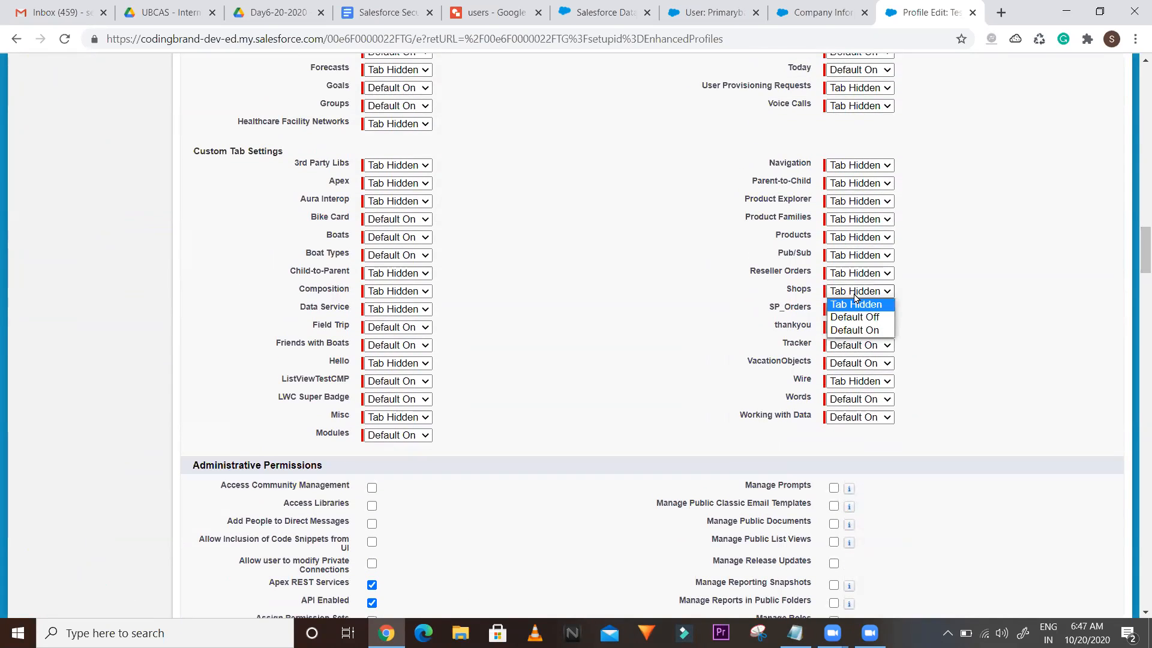
left_click(857, 330)
left_click(867, 311)
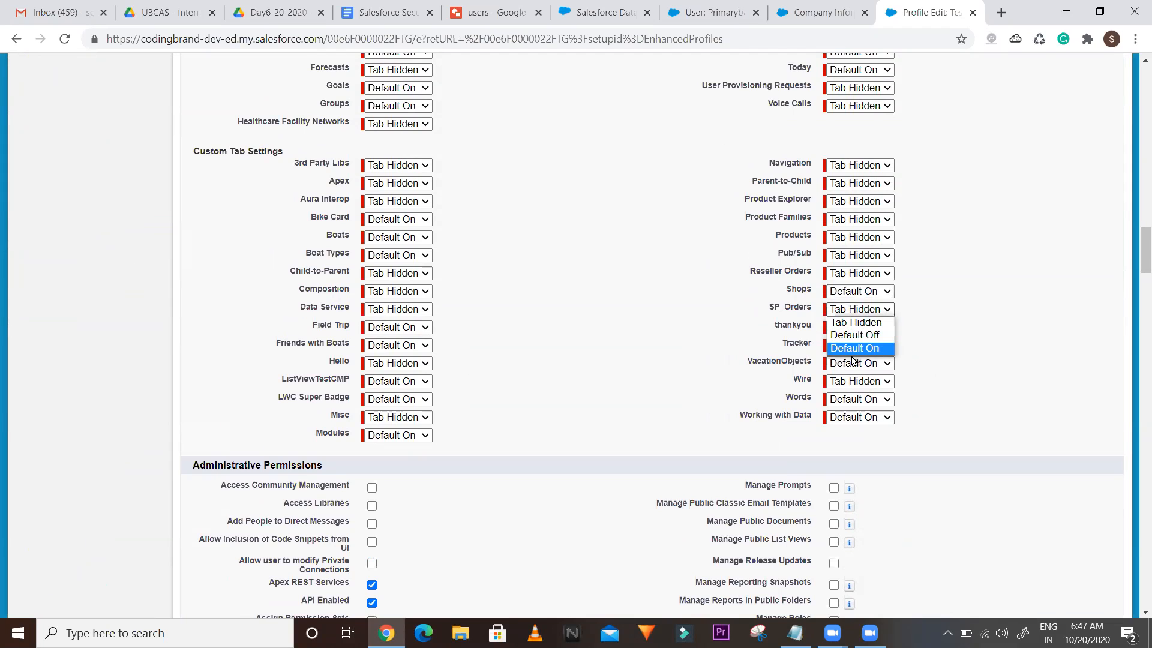
left_click(855, 348)
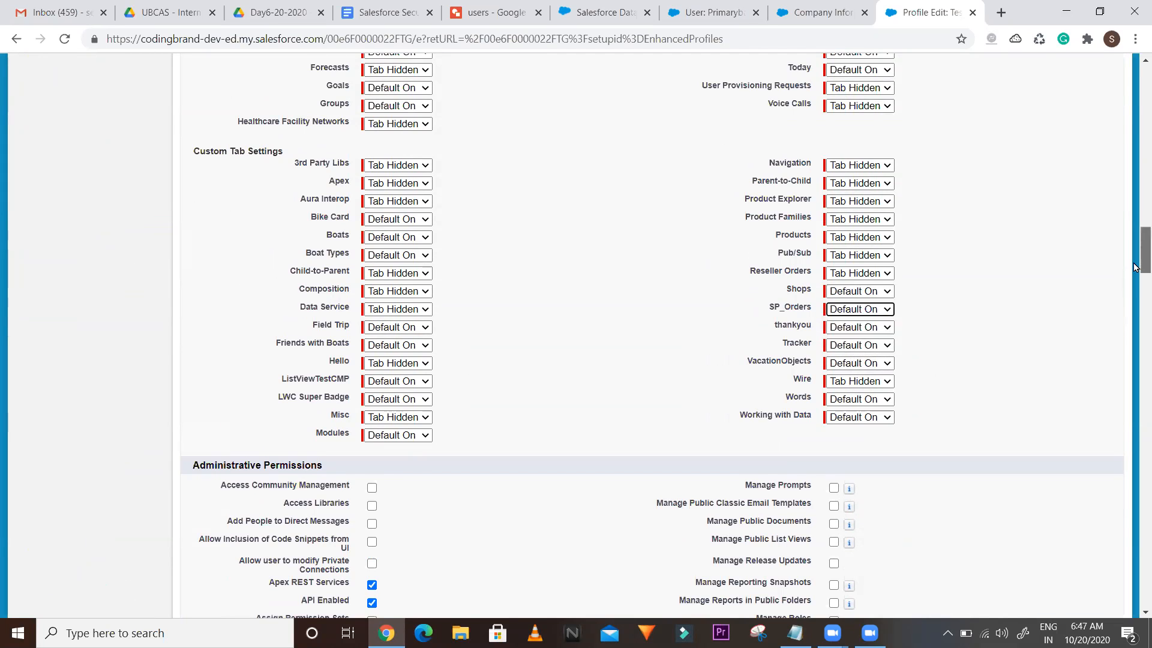
Turn the Create and Customize List Views administrative permission off and back on
scroll(1134, 276, "down", 3)
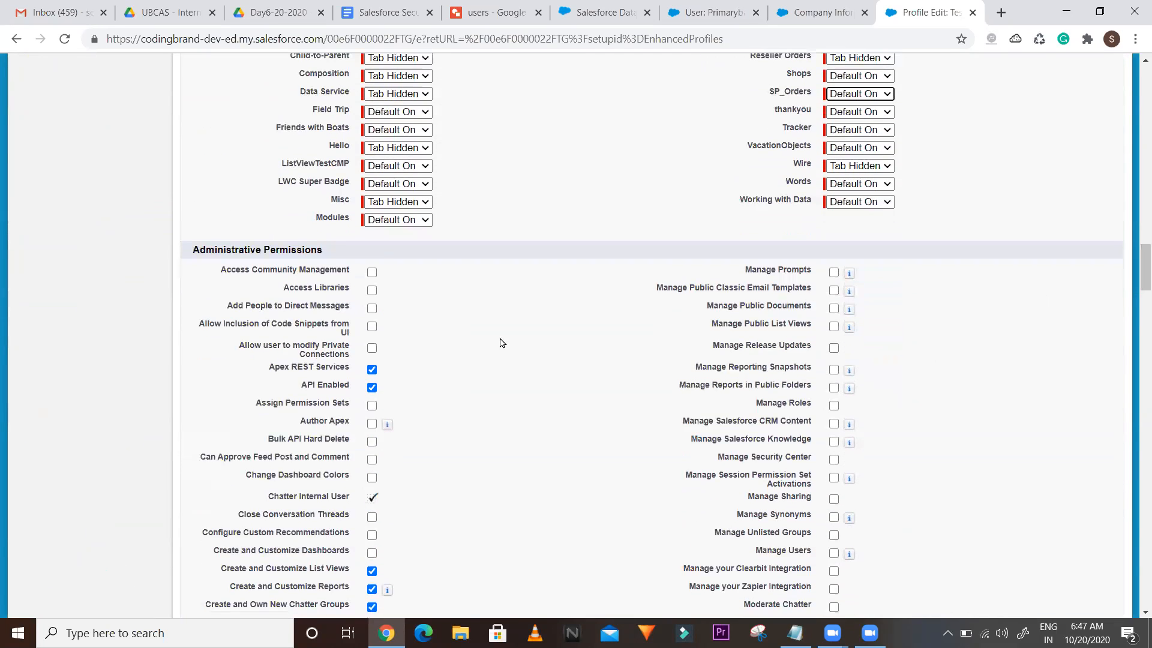
left_click_drag(326, 251, 189, 248)
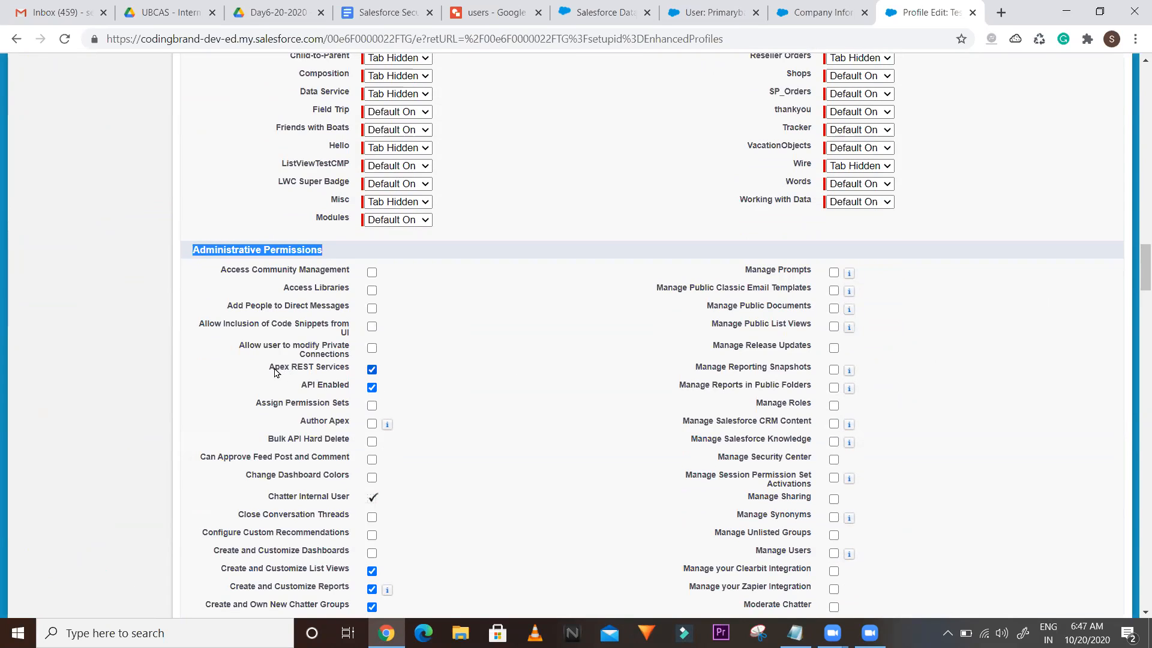
left_click_drag(267, 367, 354, 399)
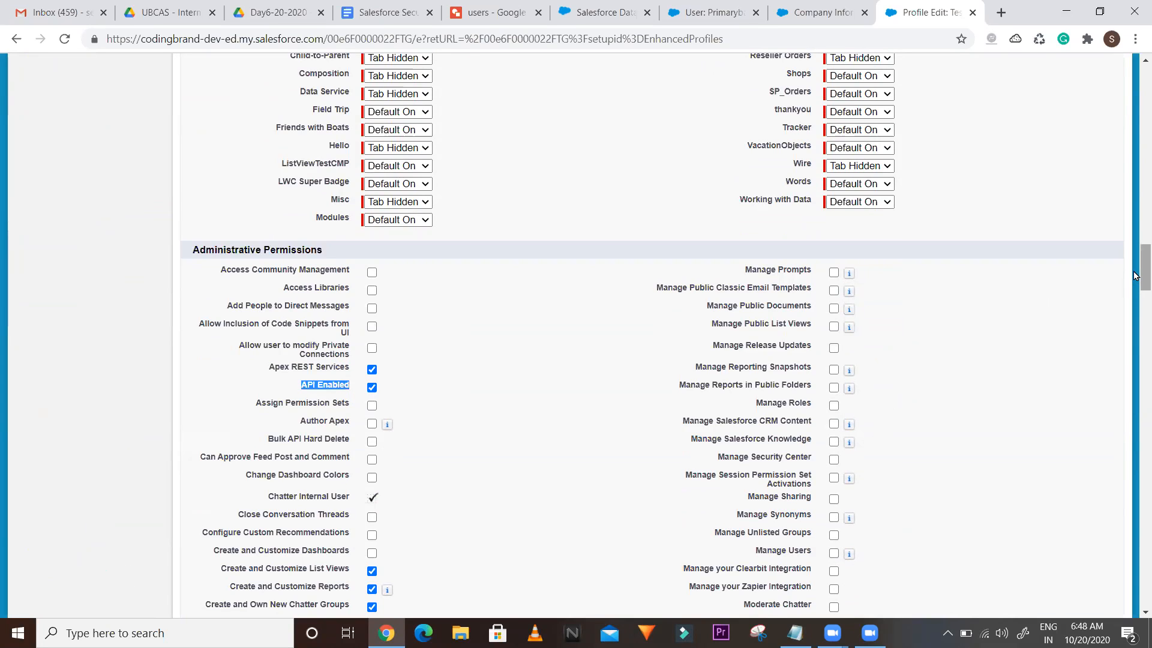
scroll(1136, 275, "down", 4)
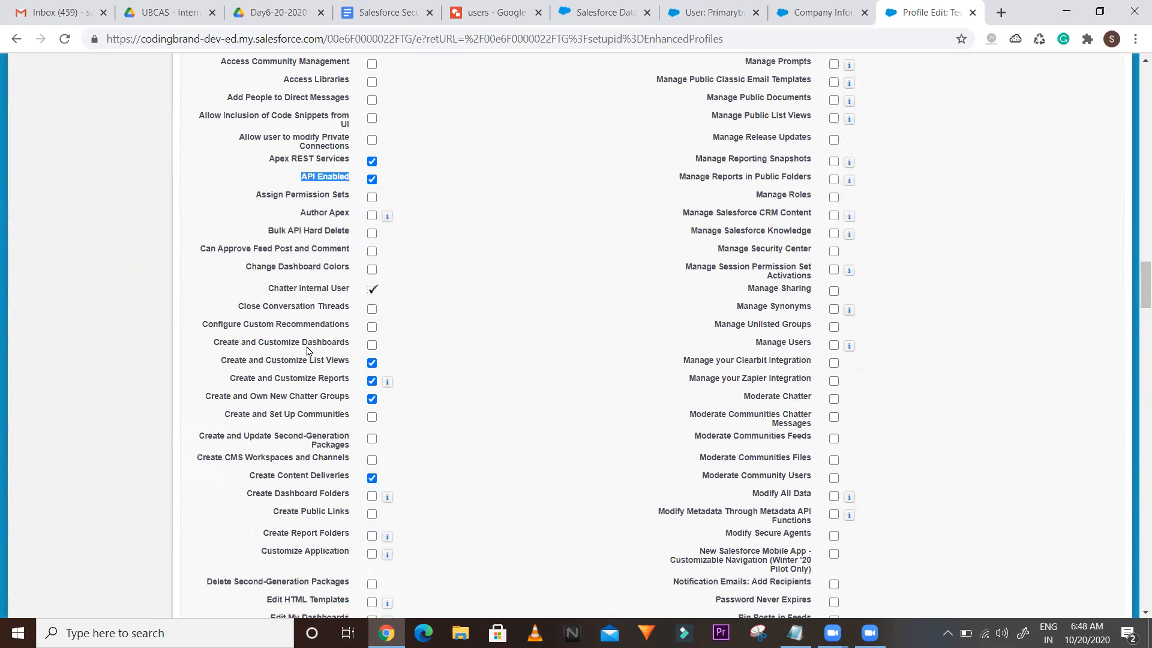
left_click_drag(222, 363, 349, 368)
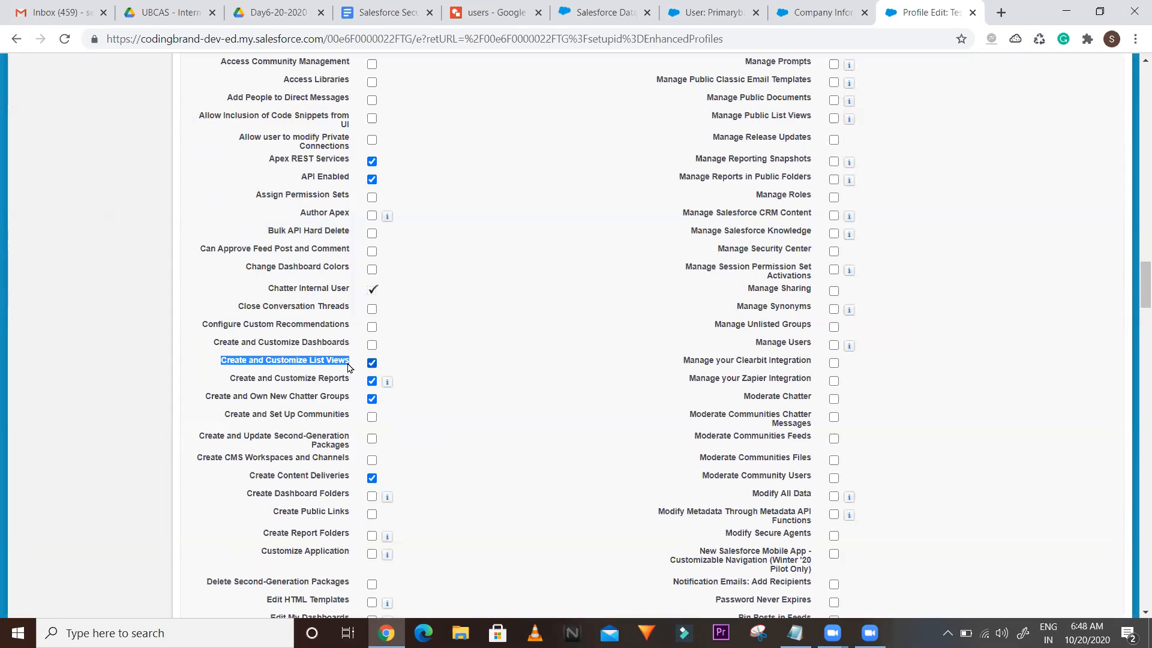
left_click(370, 364)
left_click(452, 369)
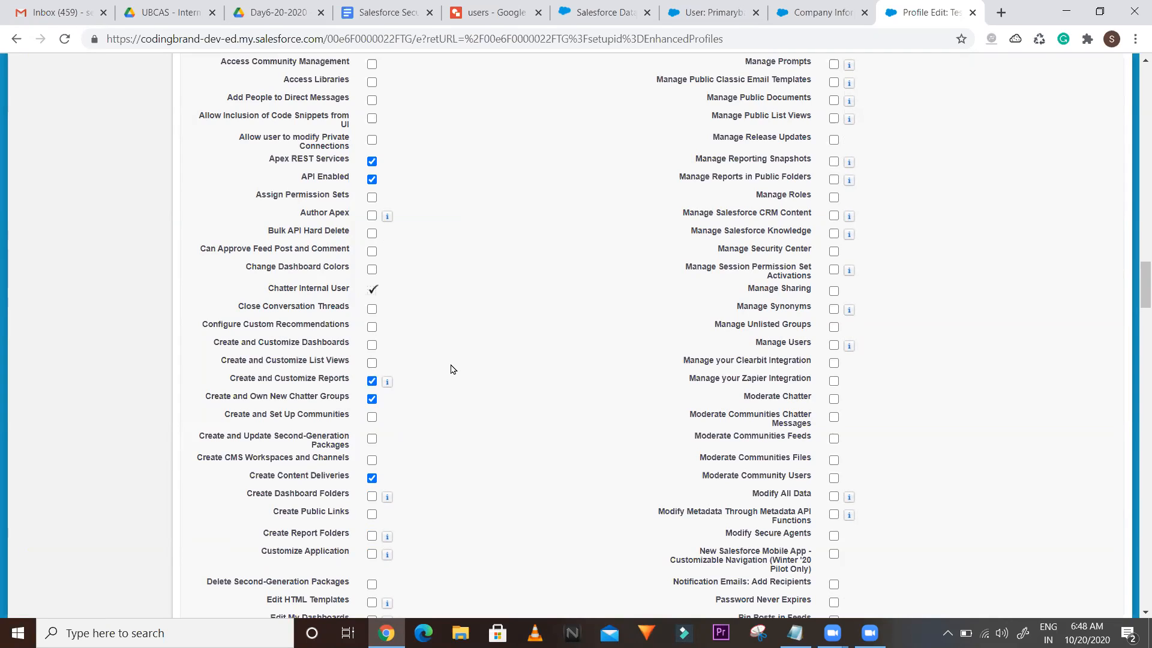
left_click(372, 364)
Examine the Standard Object Permissions section of the profile, including its basic access columns
scroll(1136, 334, "down", 1)
scroll(1136, 334, "down", 15)
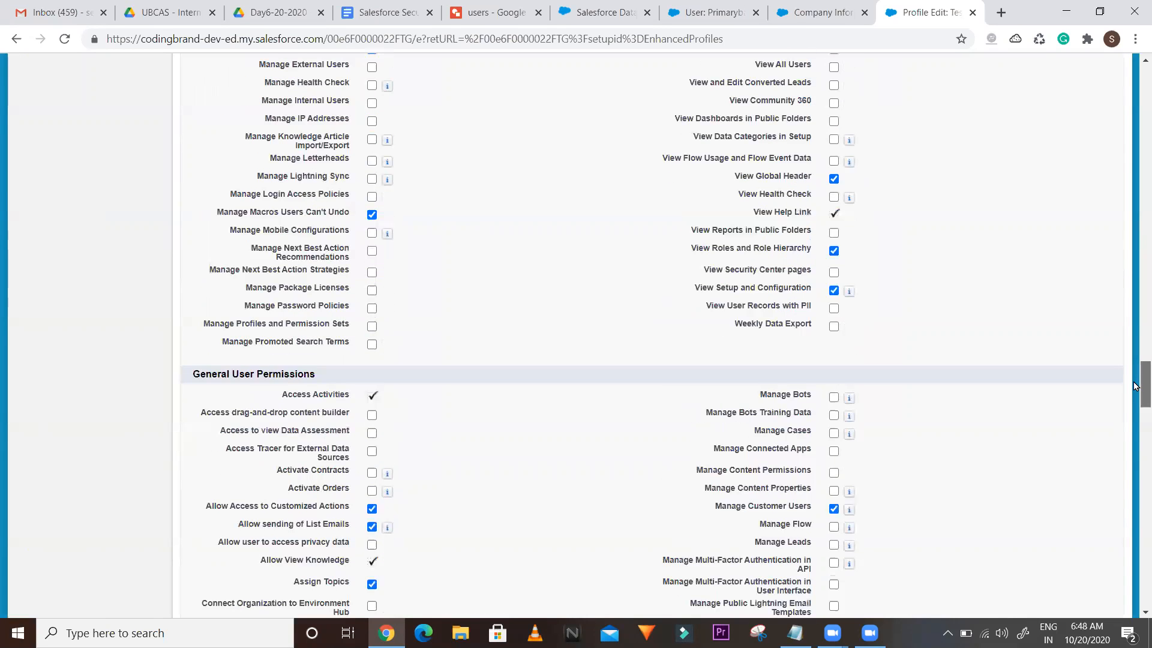
scroll(1135, 386, "down", 15)
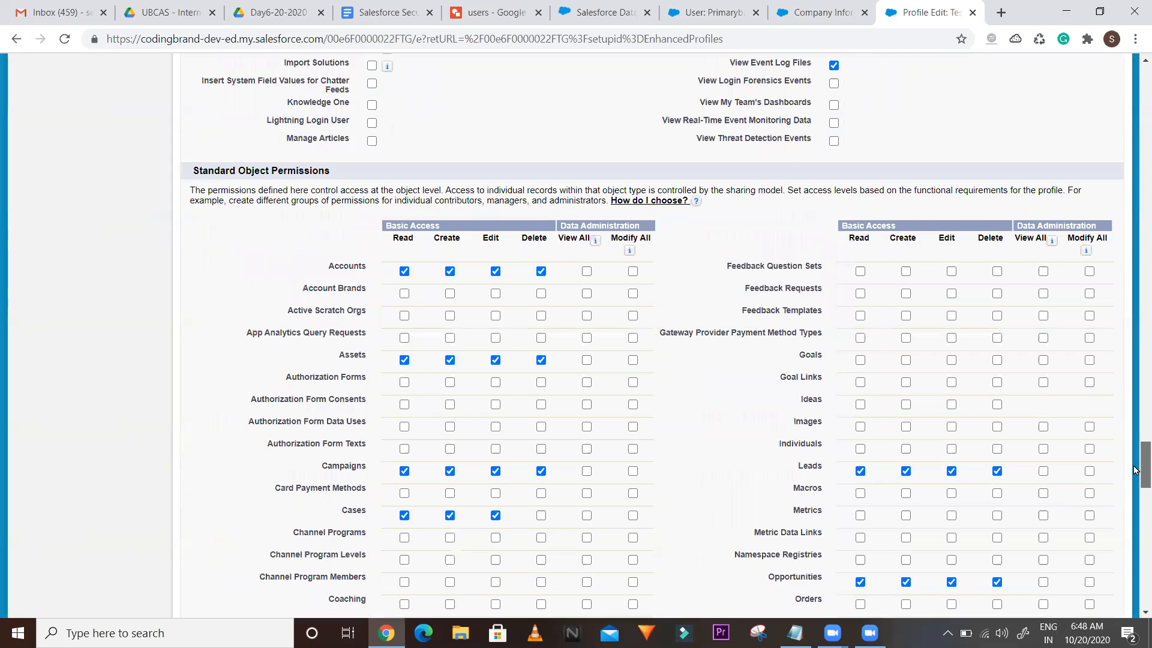
scroll(1135, 459, "up", 3)
scroll(1135, 456, "down", 1)
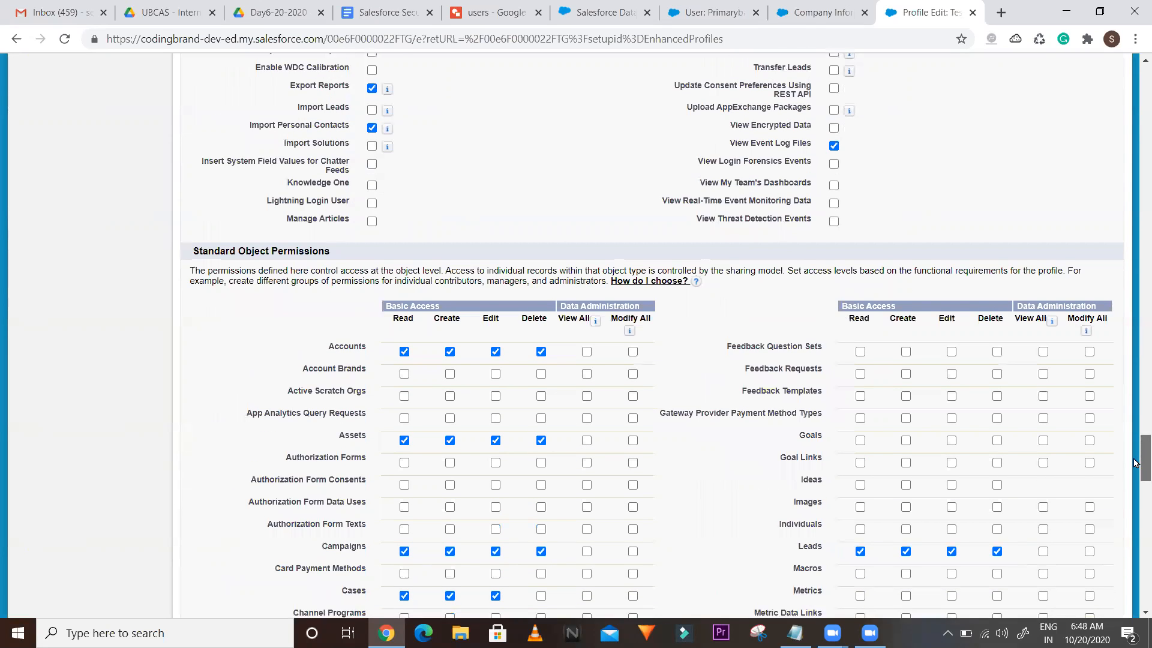
scroll(1136, 456, "down", 3)
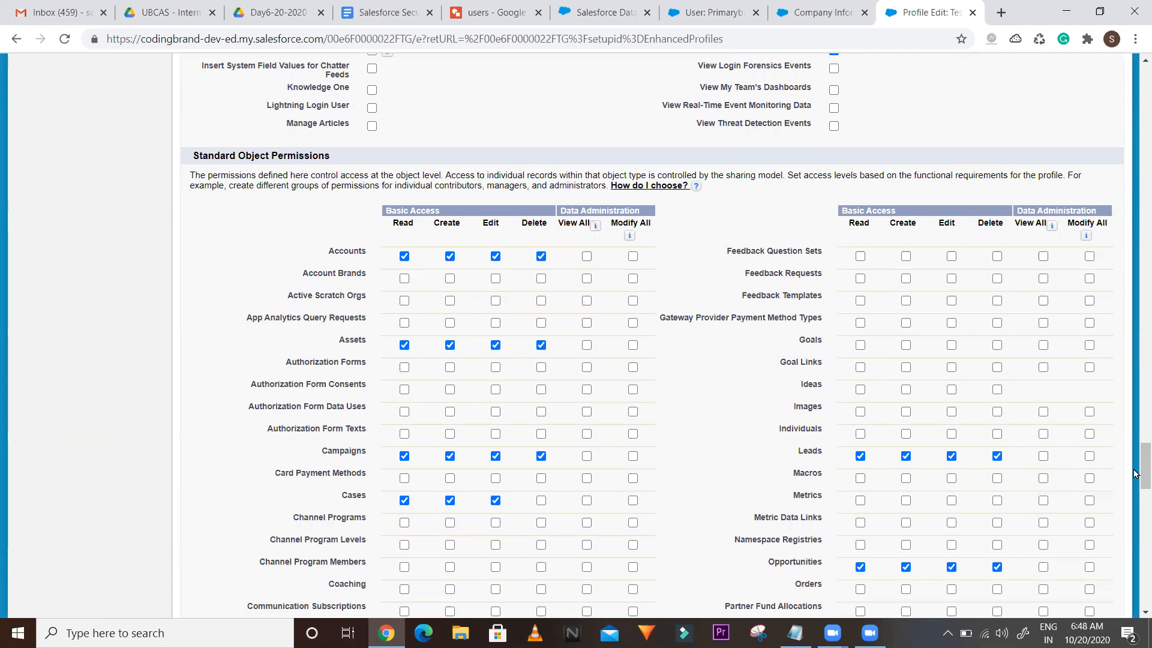
mouse_move(1134, 468)
left_mouse_down()
mouse_move(1134, 512)
mouse_move(1134, 429)
mouse_move(1134, 447)
left_mouse_up()
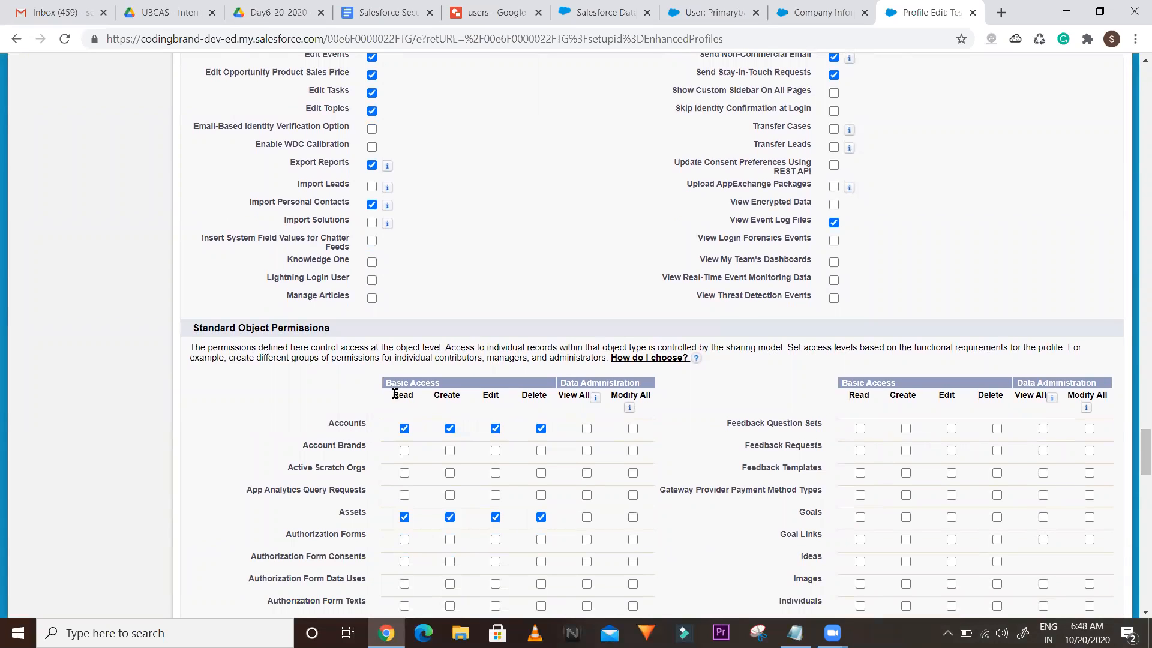
left_click_drag(394, 396, 418, 403)
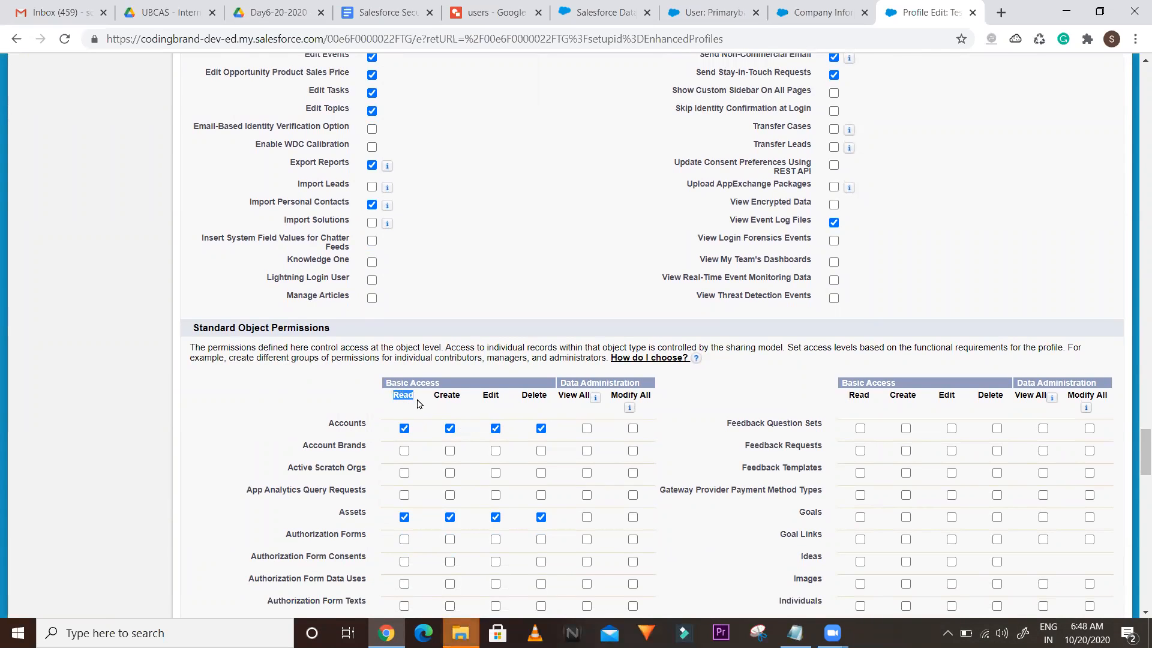
left_click(316, 383)
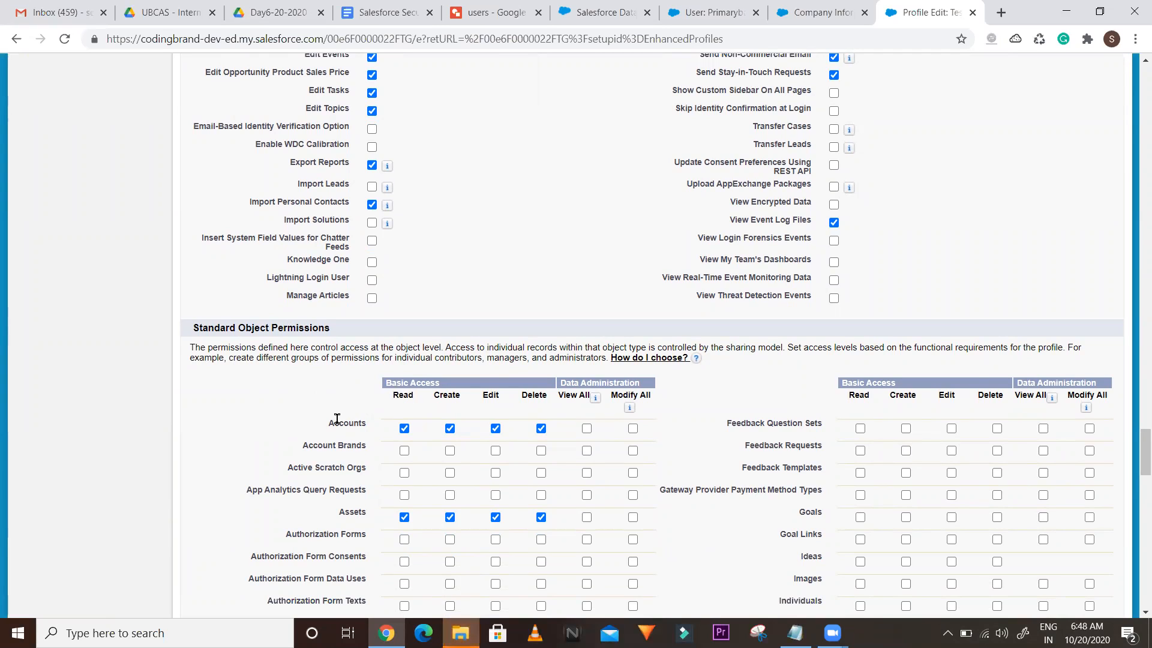
Remove Create, Edit, Delete and Read access to the Accounts object
left_click(450, 428)
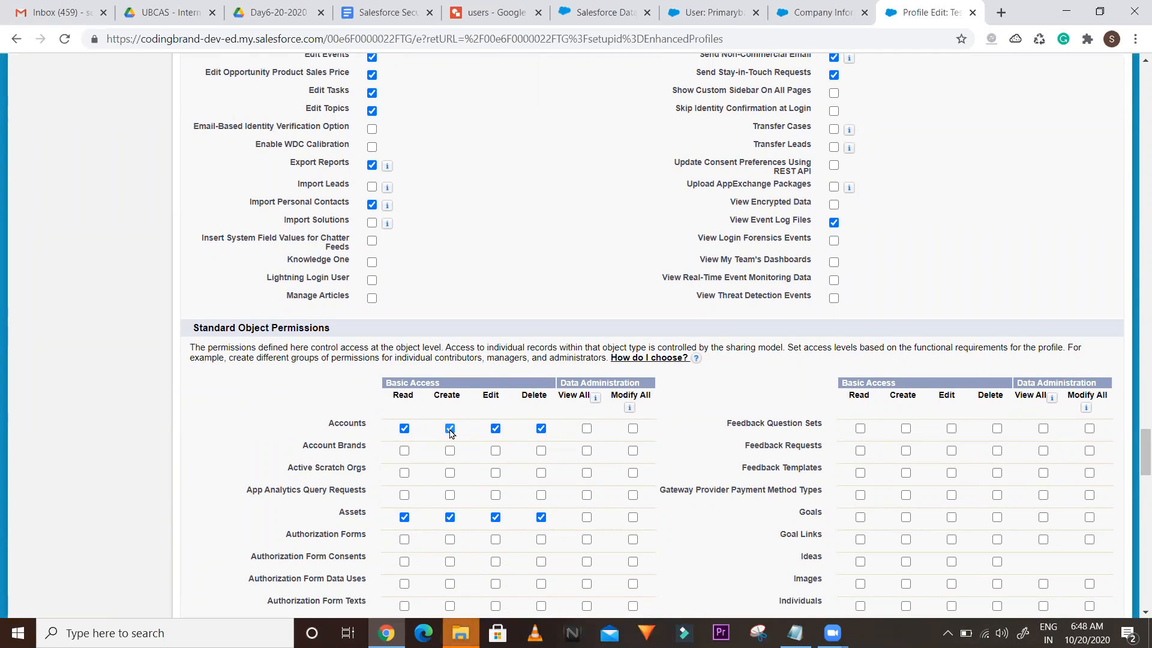
left_click(495, 429)
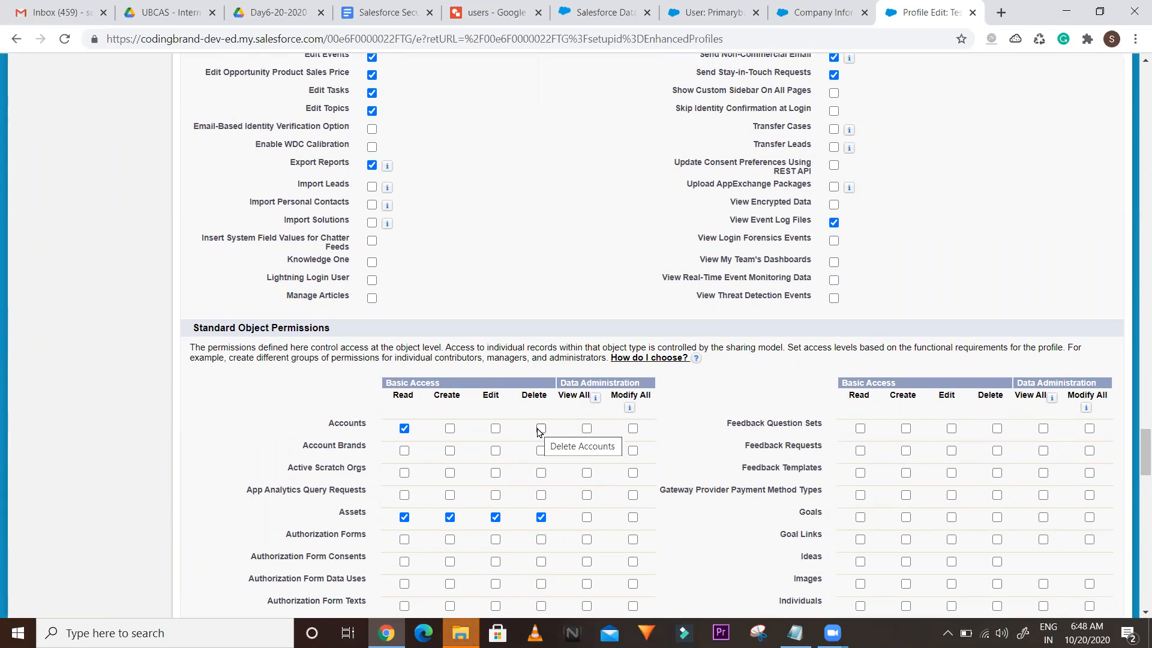
left_click(405, 428)
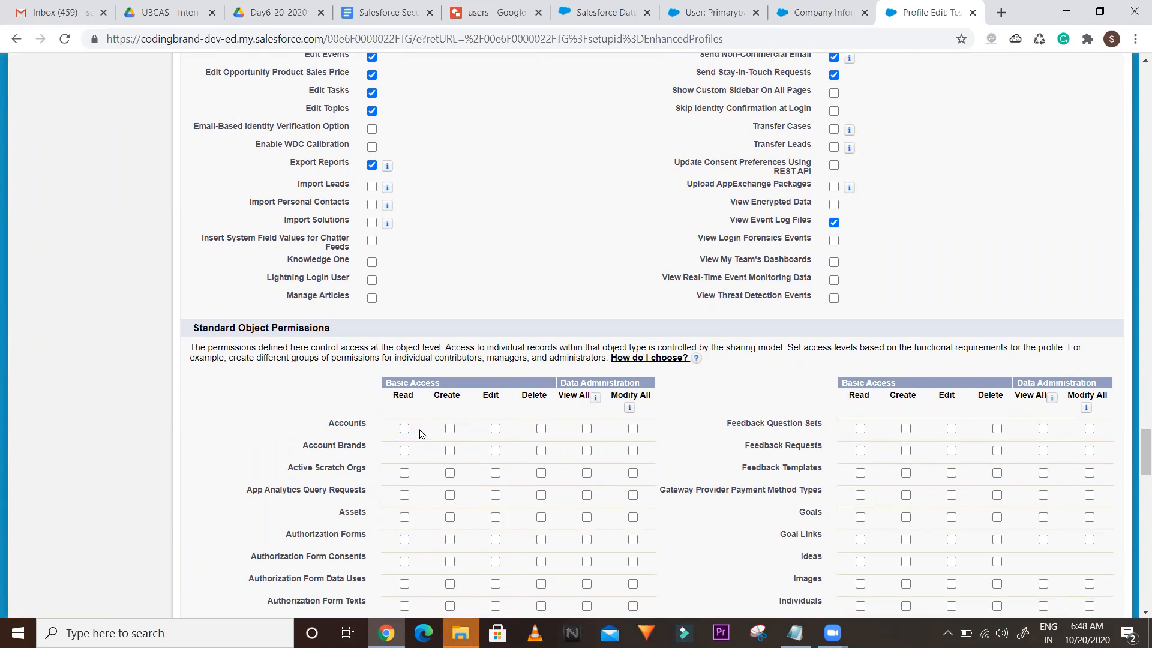
Try granting Read and Create access to Accounts in turn, and clear both permissions again
left_click(448, 430)
left_click(448, 429)
left_click(403, 430)
left_click(449, 430)
left_click(404, 429)
left_click(404, 429)
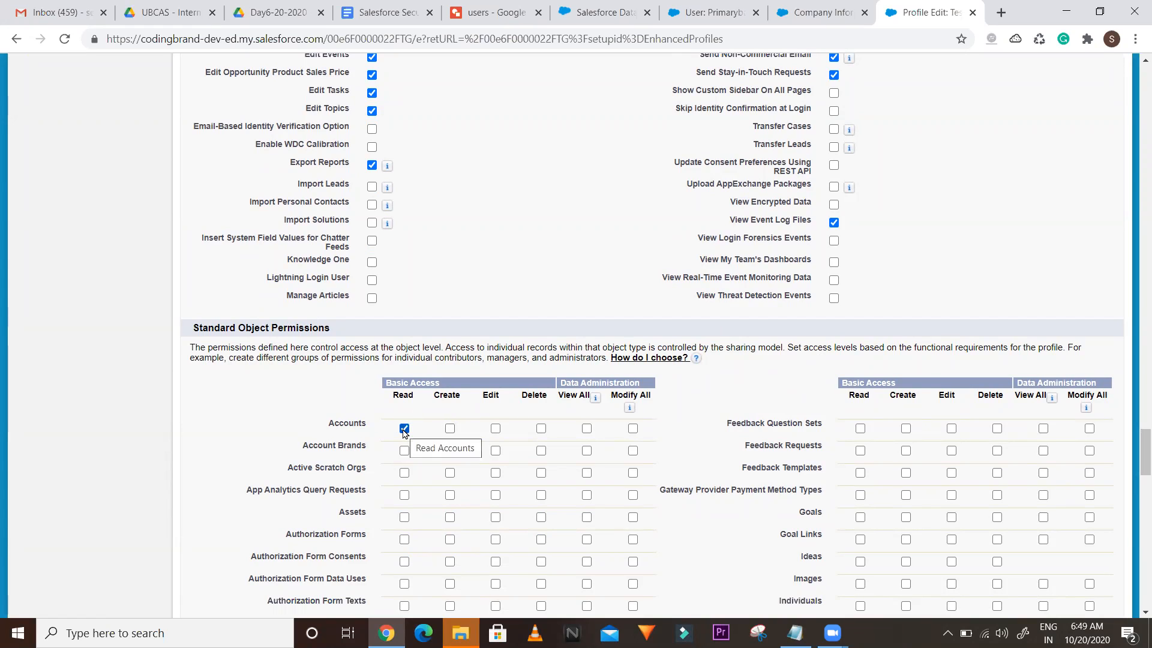
left_click(449, 429)
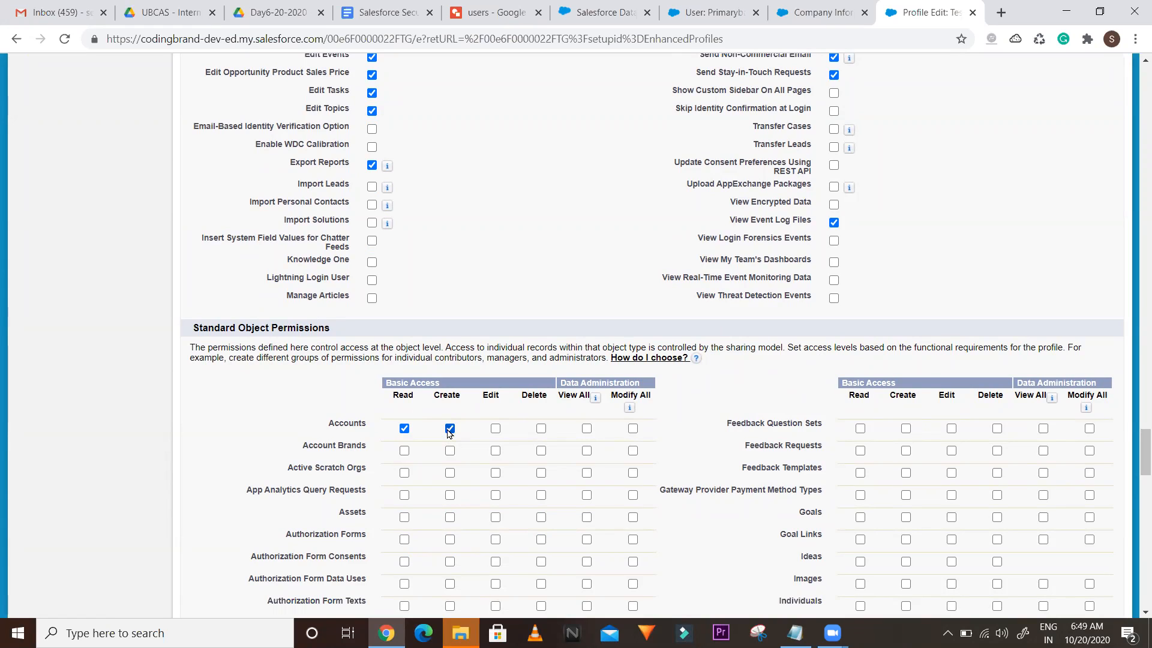
left_click(450, 429)
left_click(403, 429)
Try granting Edit and Delete access to Accounts, and clear all its permissions by removing Read
left_click(496, 429)
left_click(404, 429)
left_click(541, 429)
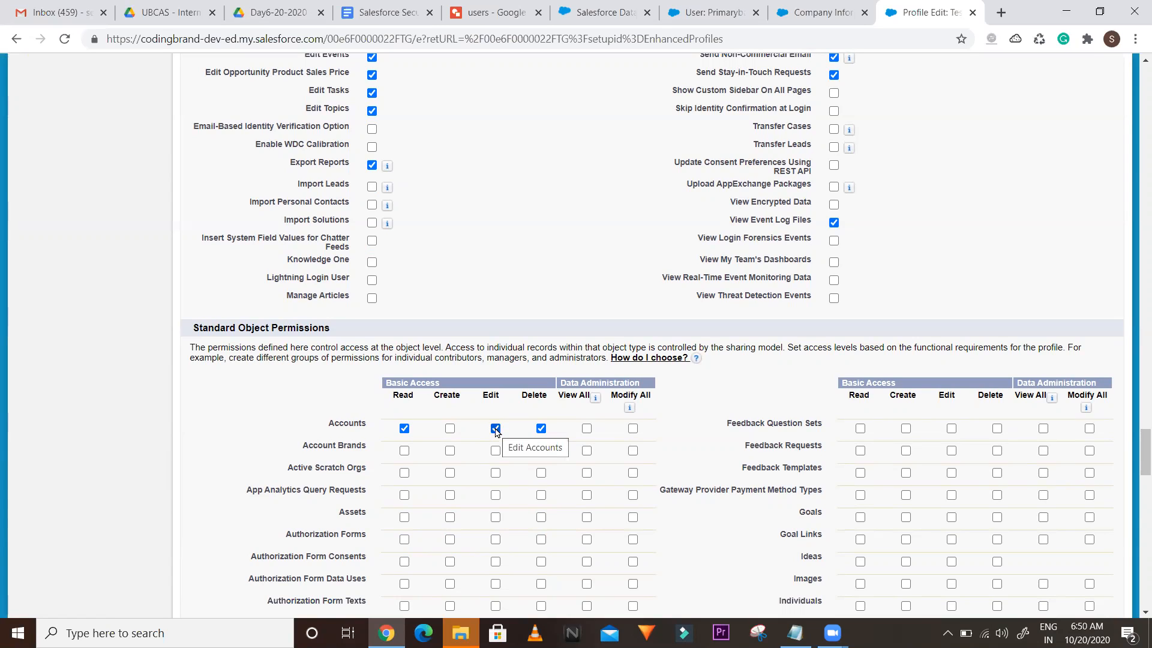
left_click(403, 428)
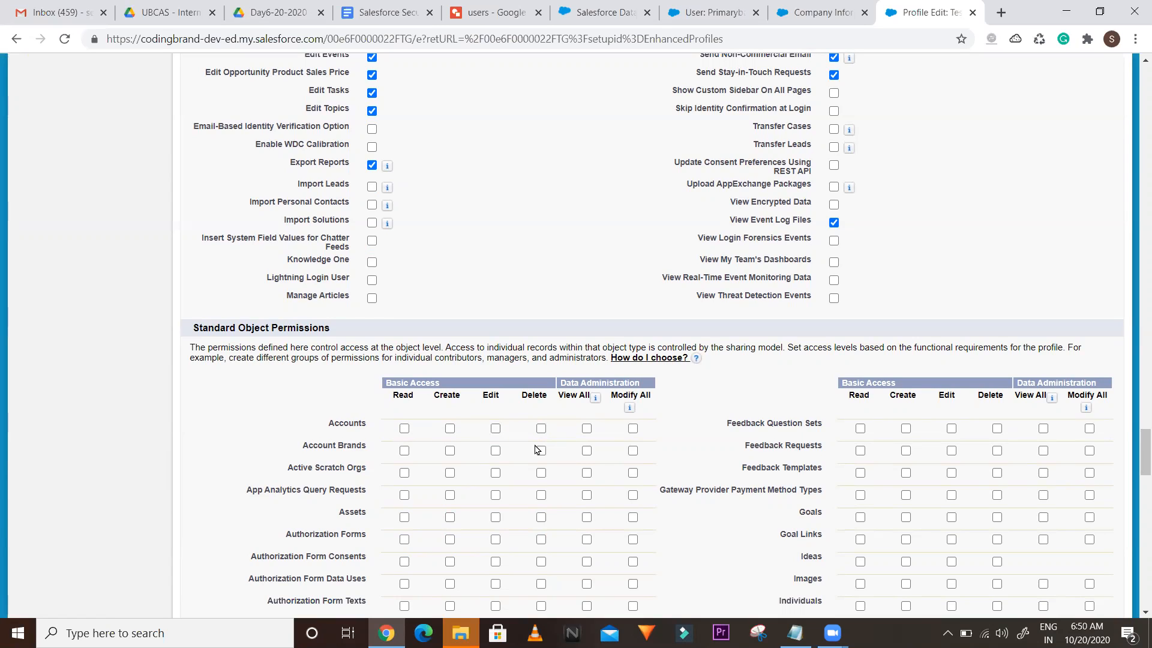
Try granting Accounts View All together with Edit, Delete and Create access, and clear all of them by removing Read
left_click(586, 429)
left_click(495, 429)
left_click(541, 429)
left_click(450, 428)
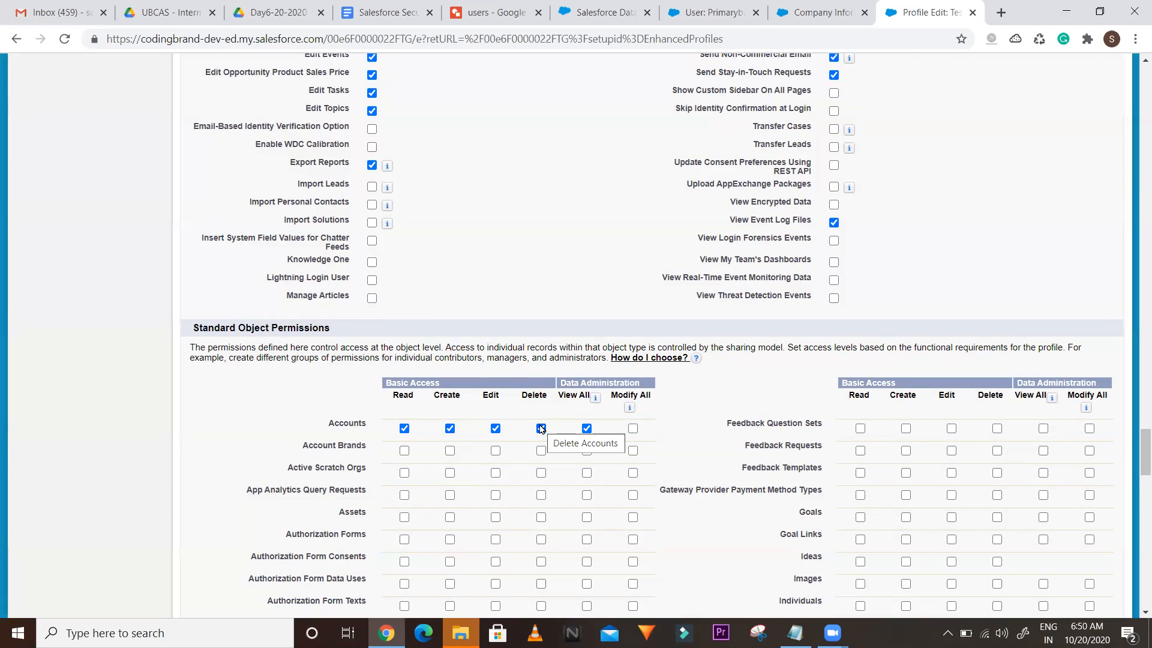
left_click(404, 429)
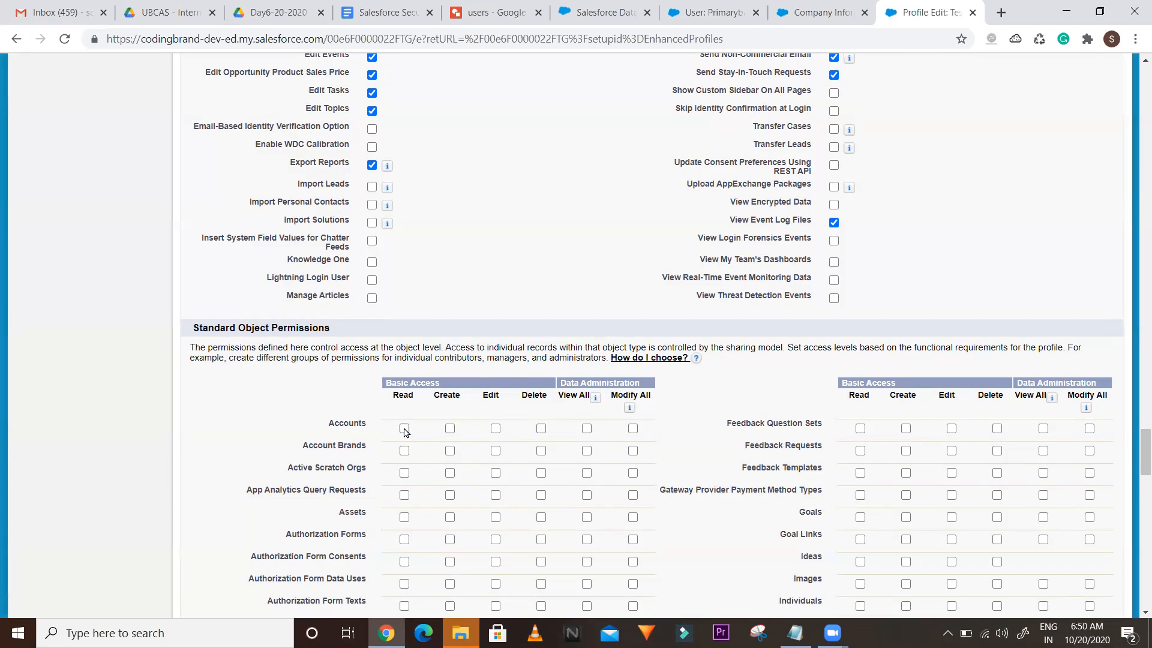
Try granting only View All on Accounts, and remove it again along with Read access
left_click(586, 428)
left_click_drag(366, 424, 322, 427)
left_click(404, 429)
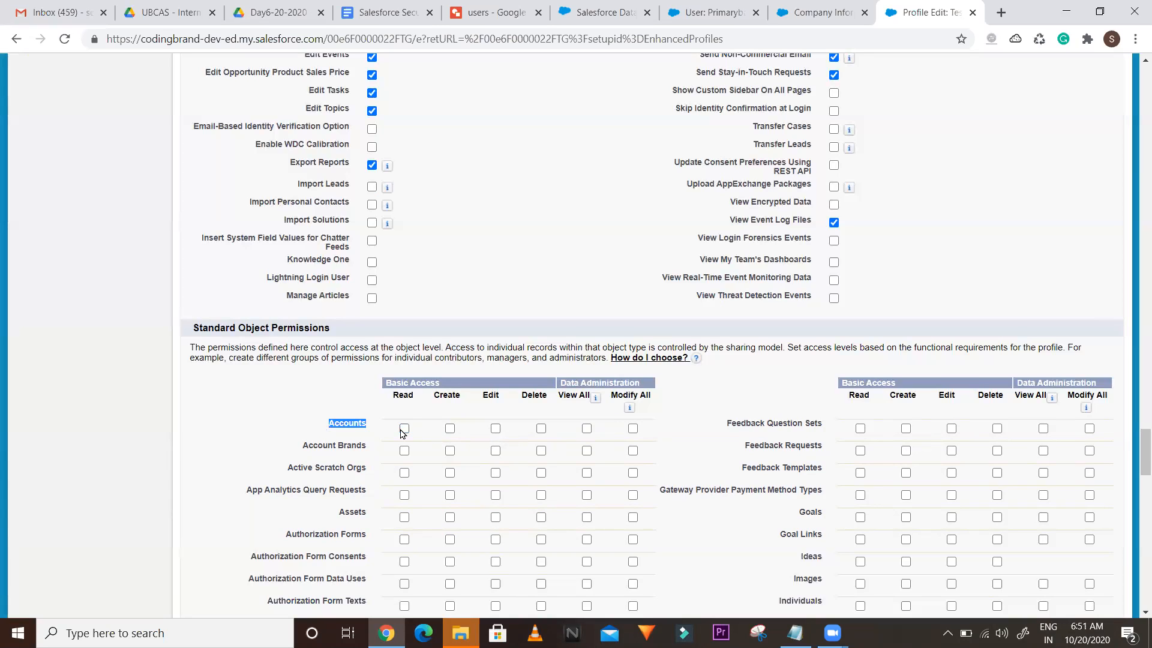
Try granting Modify All on Accounts, and clear every Accounts permission by removing Read
left_click(633, 428)
left_click(587, 428)
left_click_drag(656, 399, 609, 397)
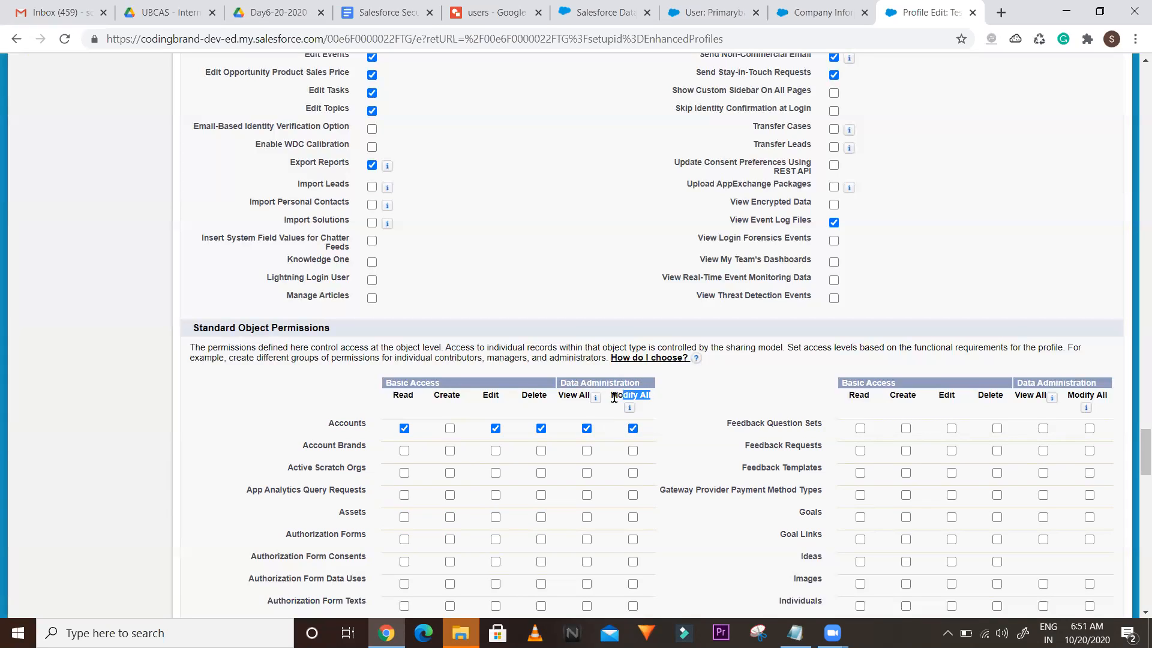
left_click(660, 404)
double_click(344, 423)
left_click(403, 428)
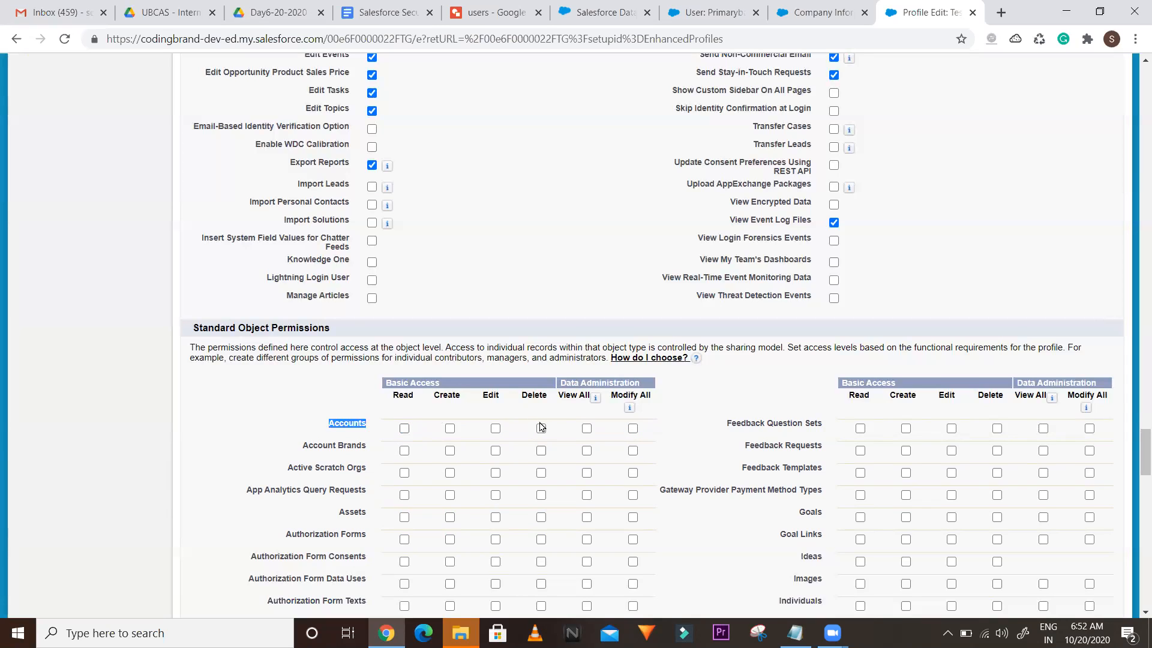
Try granting Accounts Read, Create, Edit, Delete and View All, and clear the whole row by removing Read
left_click(404, 429)
left_click(451, 429)
left_click(541, 428)
left_click(586, 430)
left_click_drag(547, 396, 591, 397)
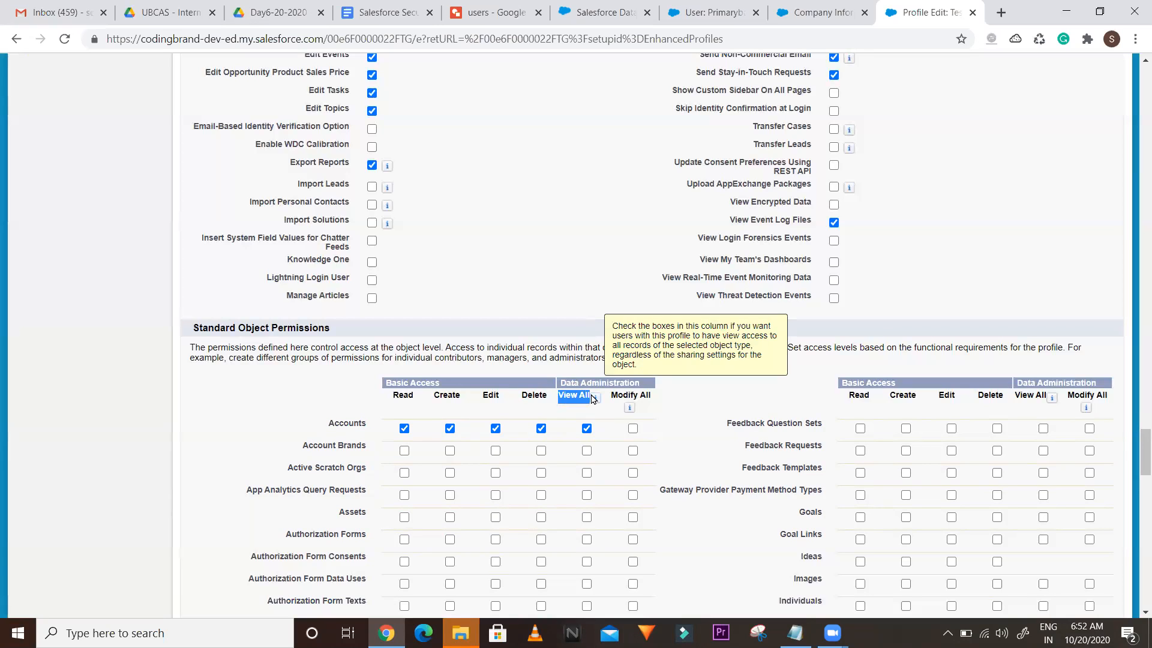
double_click(539, 394)
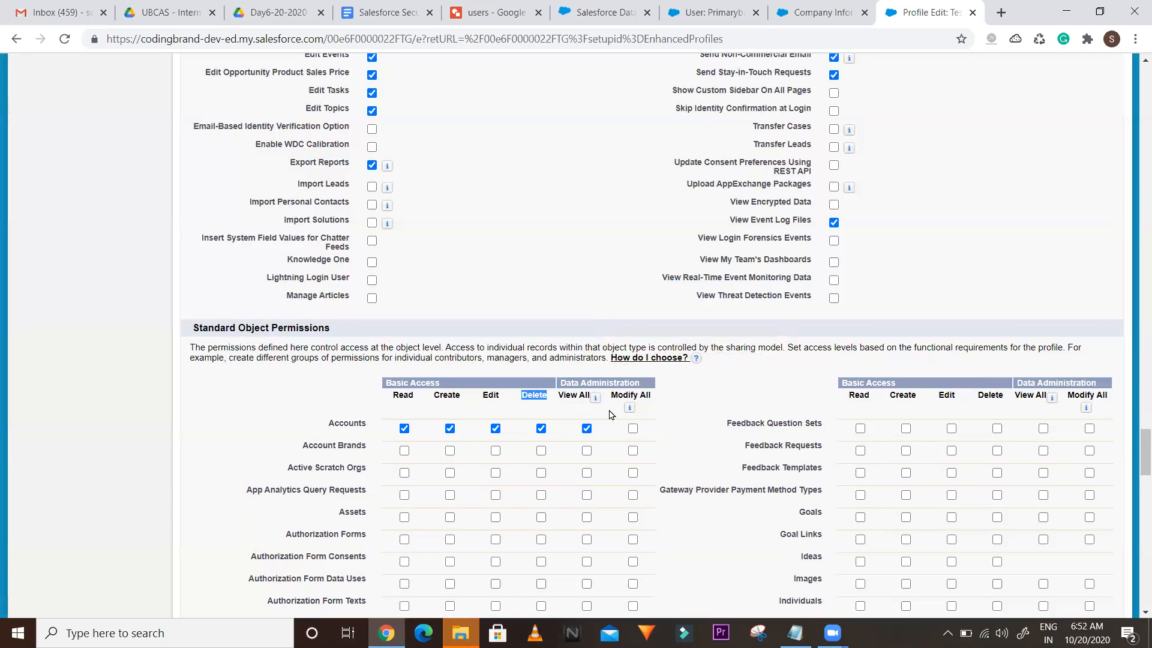
left_click(680, 403)
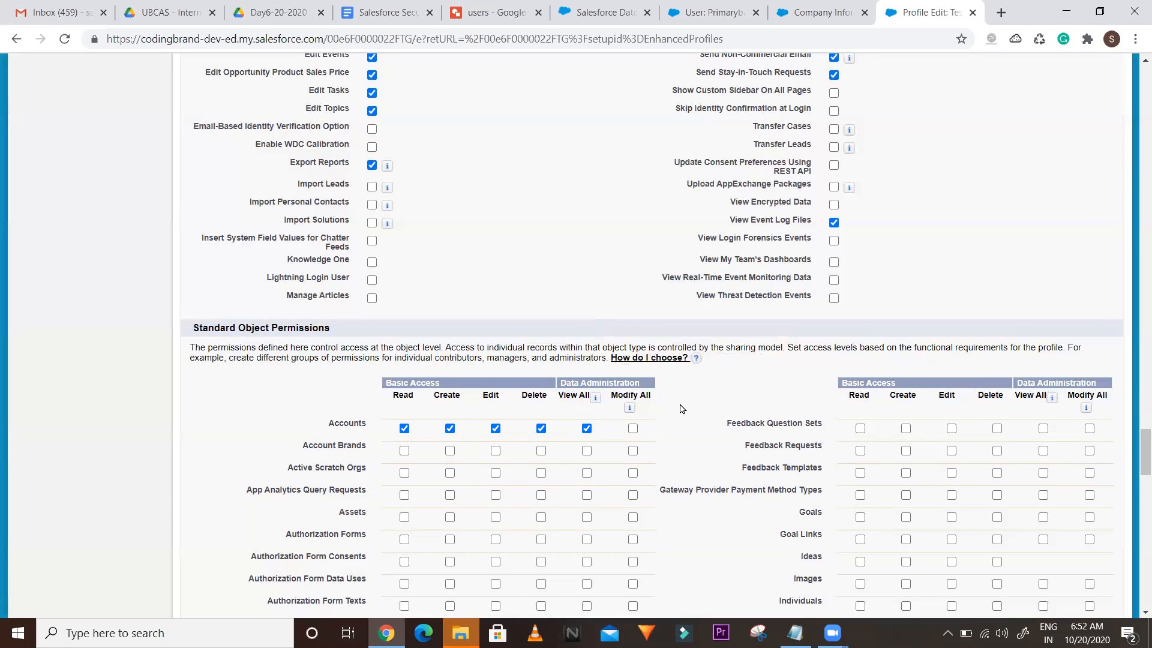
left_click(404, 428)
Switch to the users Google drawing and highlight the word Object in the Profile list's "Object & tab access" item
left_click(487, 13)
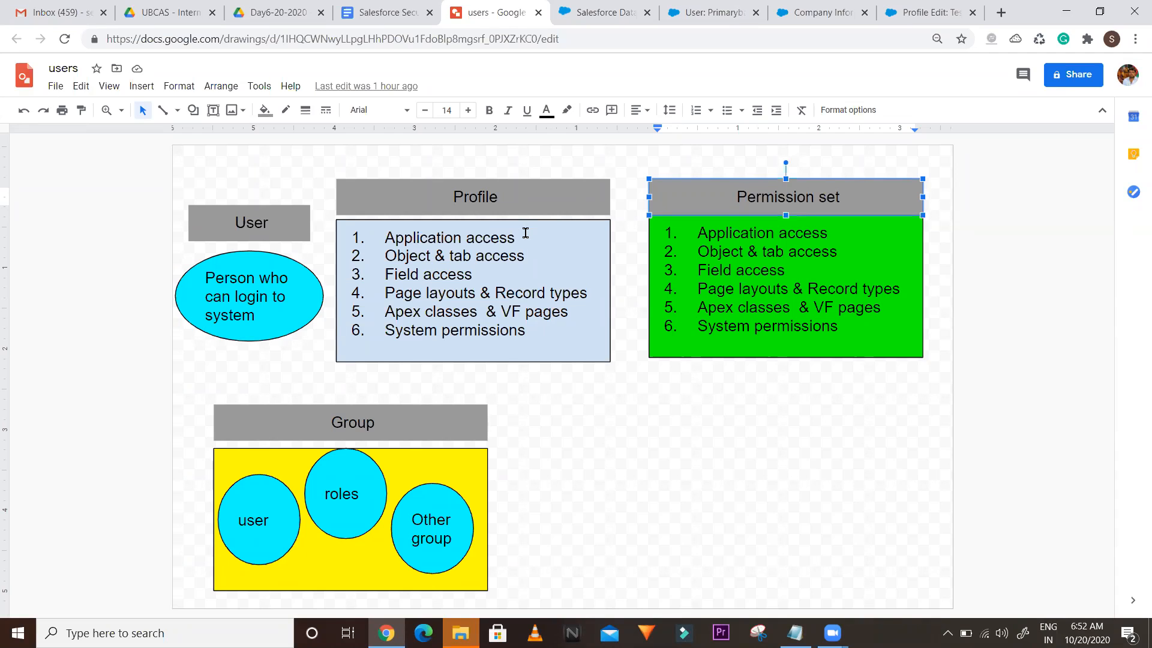
double_click(398, 253)
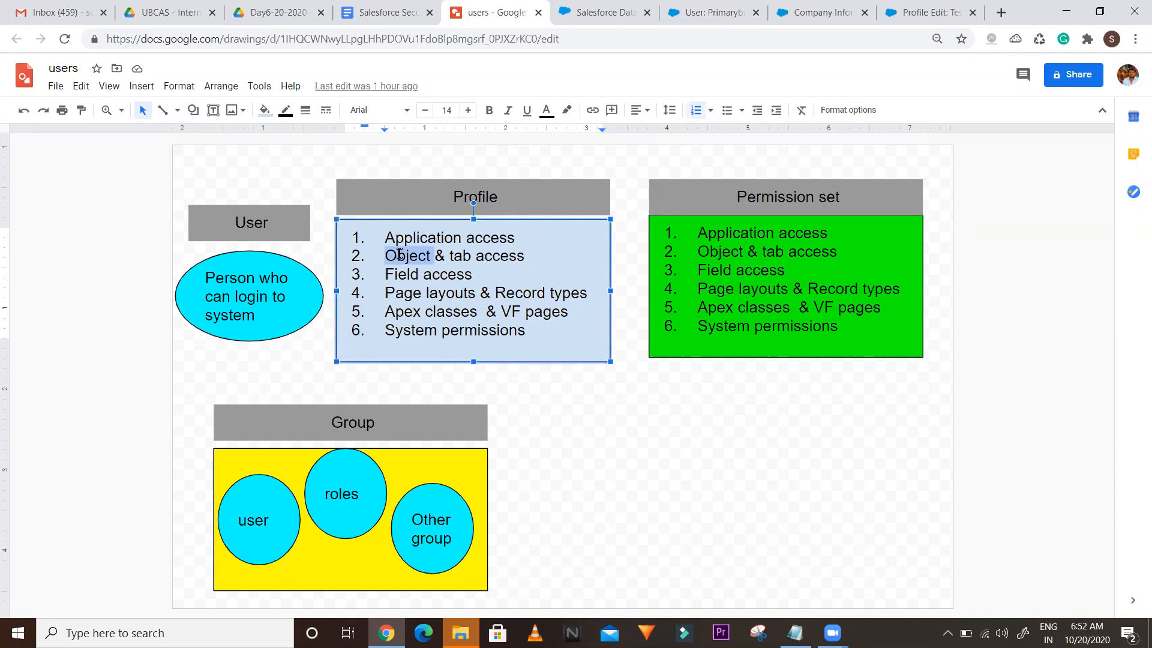